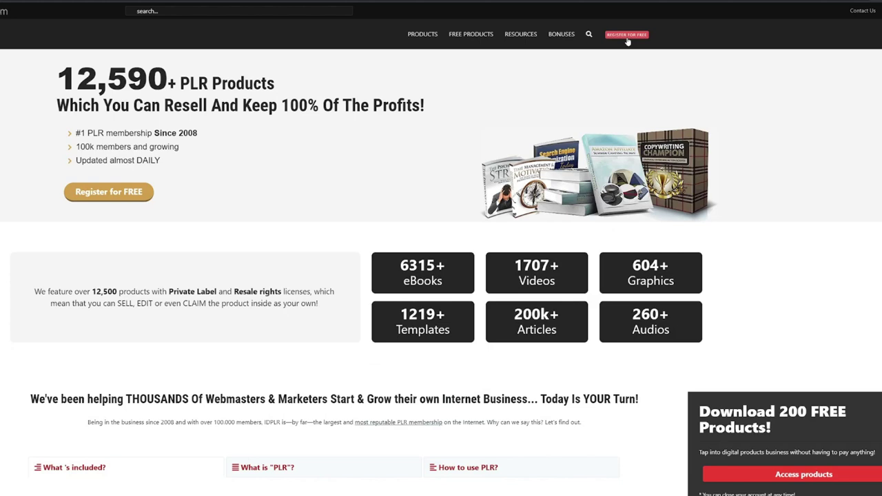
Open the free registration form on IDplr.com and start on the e-mail address field.
click(627, 36)
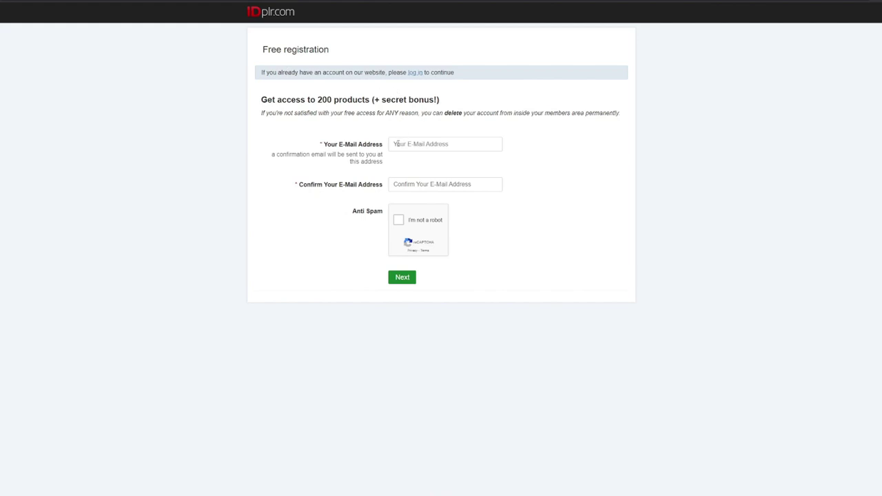
click(396, 143)
click(582, 168)
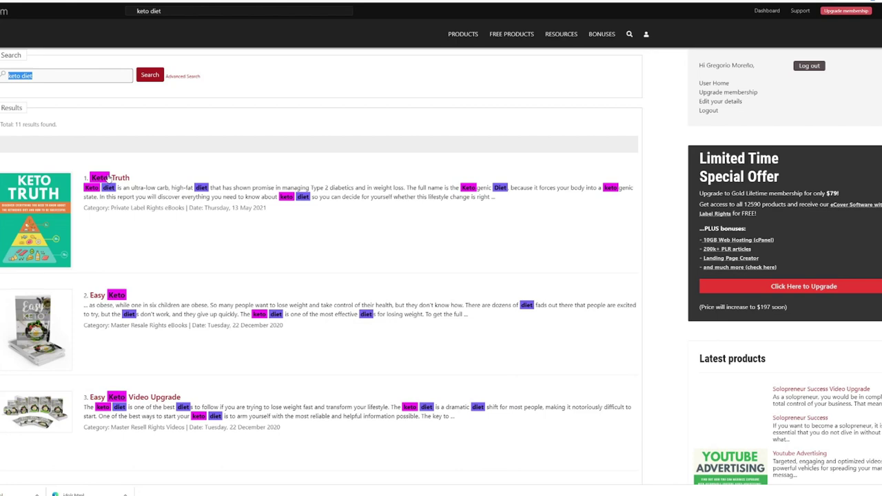
Look through the keto diet search results, open the Easy Keto ebook and review its product page.
scroll(113, 177, down, 5)
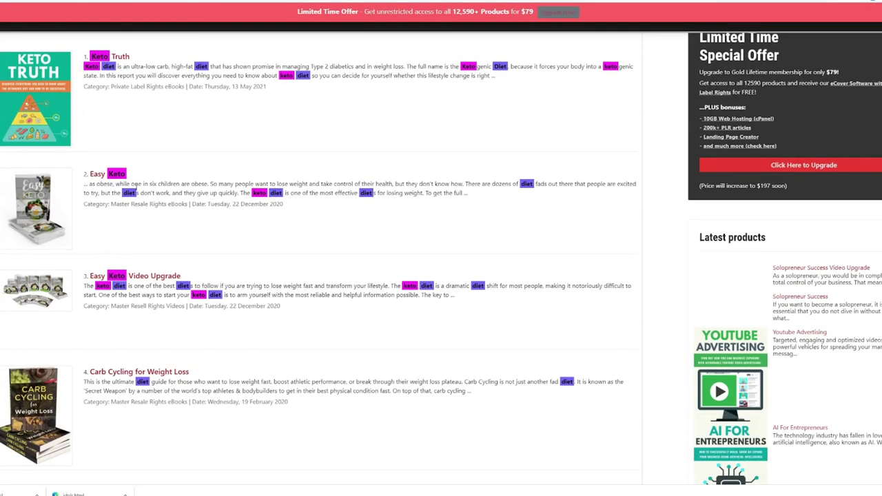
scroll(142, 191, down, 3)
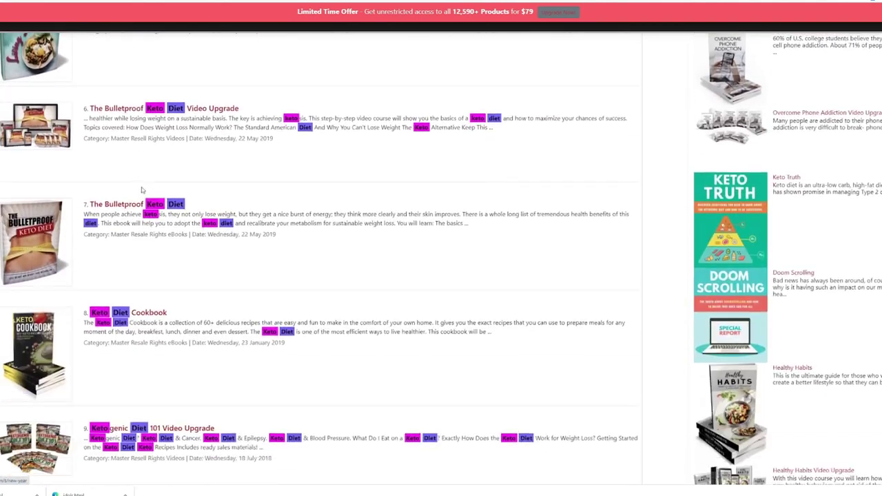
scroll(142, 191, up, 8)
scroll(143, 191, up, 1)
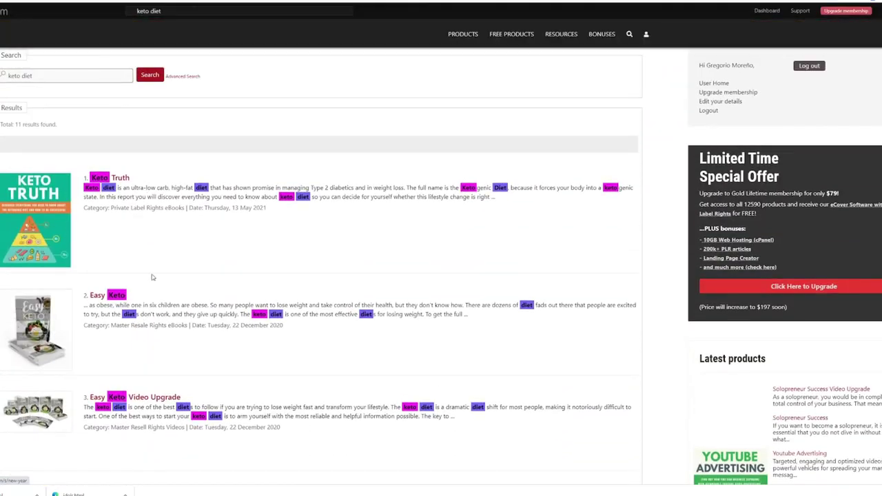
click(101, 298)
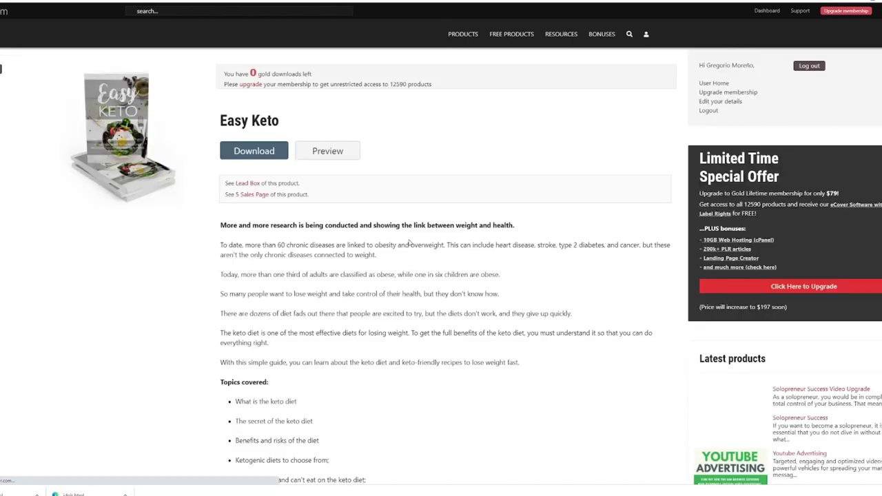
scroll(279, 196, down, 2)
scroll(279, 196, up, 2)
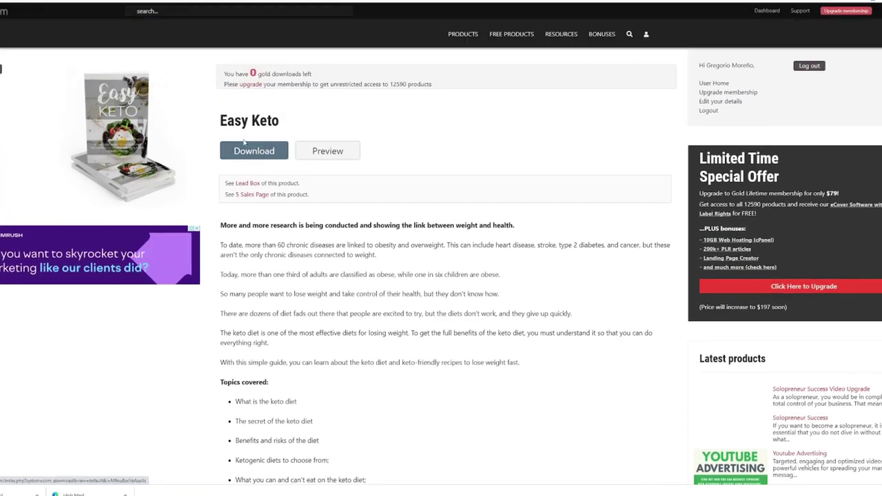
scroll(291, 181, down, 2)
scroll(291, 181, up, 2)
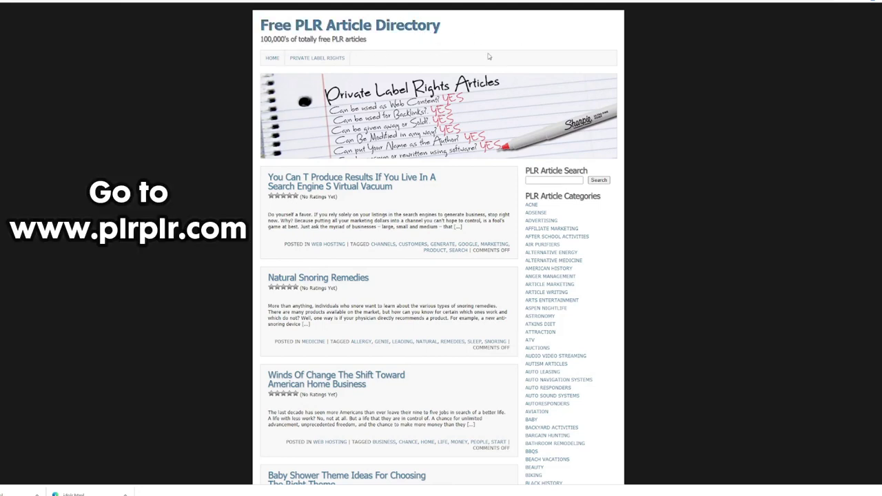
Browse the article categories of the Free PLR Article Directory at plrplr.com and open the Dieting category.
scroll(489, 57, down, 3)
scroll(483, 61, down, 10)
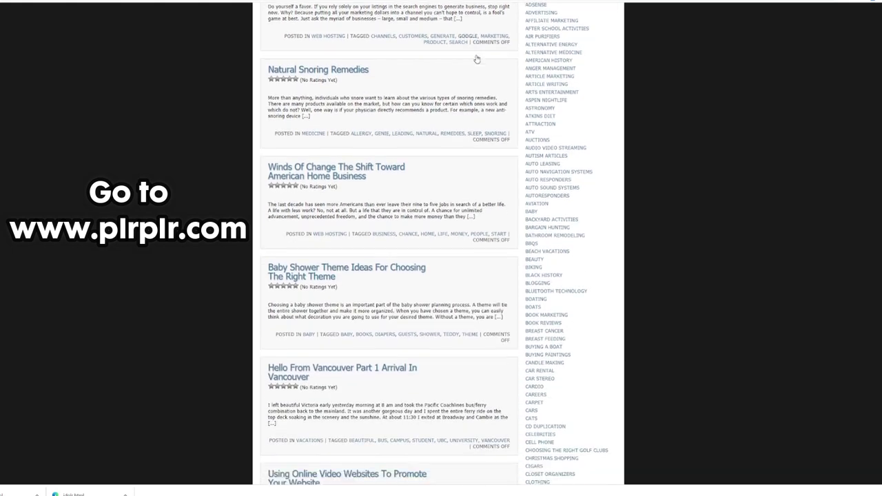
scroll(475, 58, down, 7)
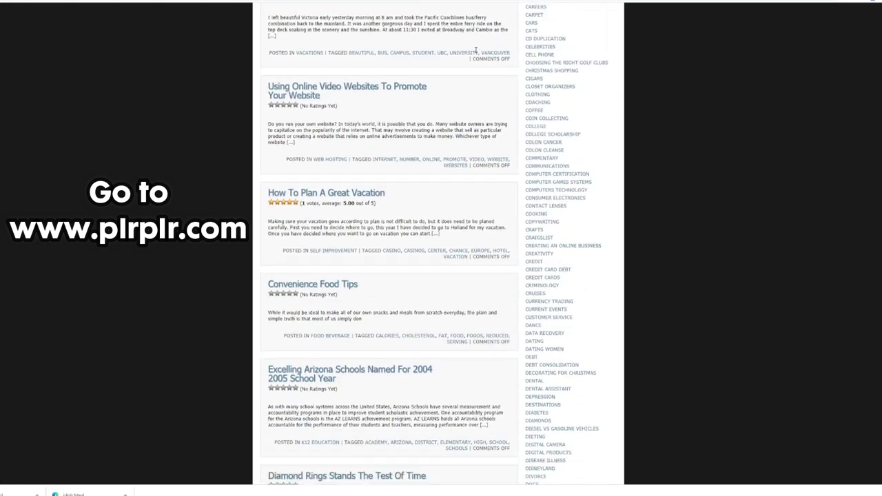
scroll(526, 75, down, 2)
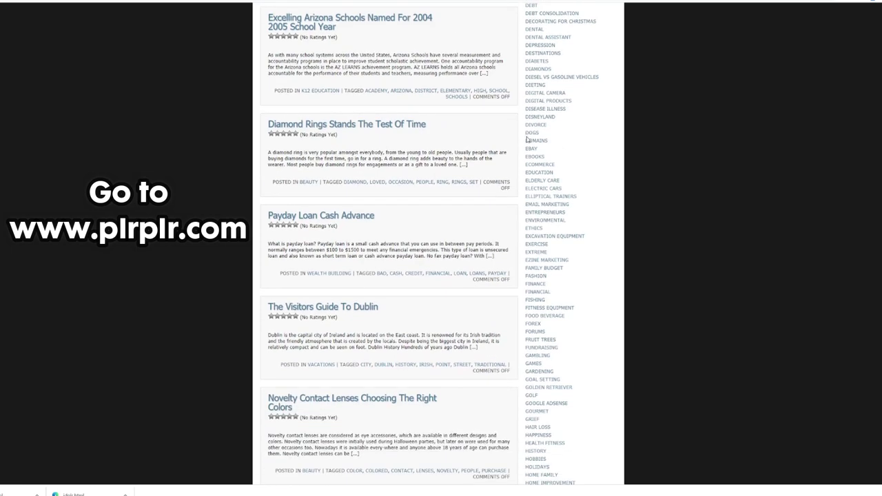
scroll(534, 142, up, 5)
scroll(542, 155, down, 1)
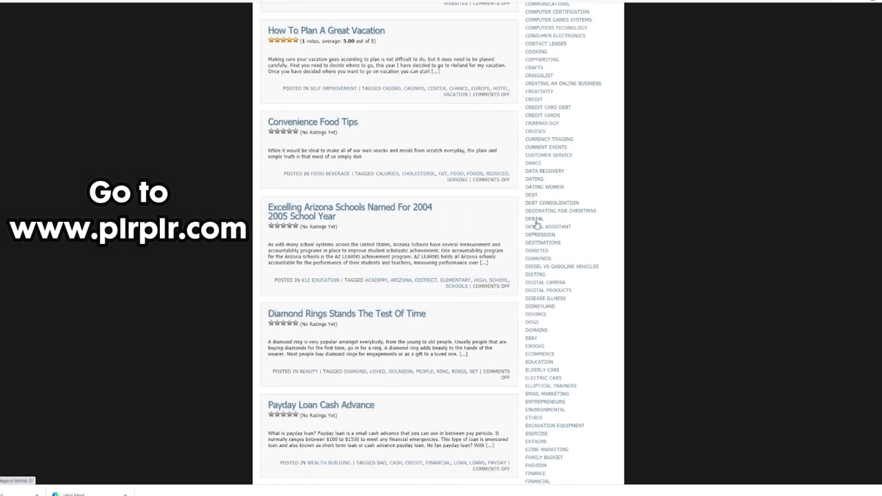
scroll(536, 228, down, 1)
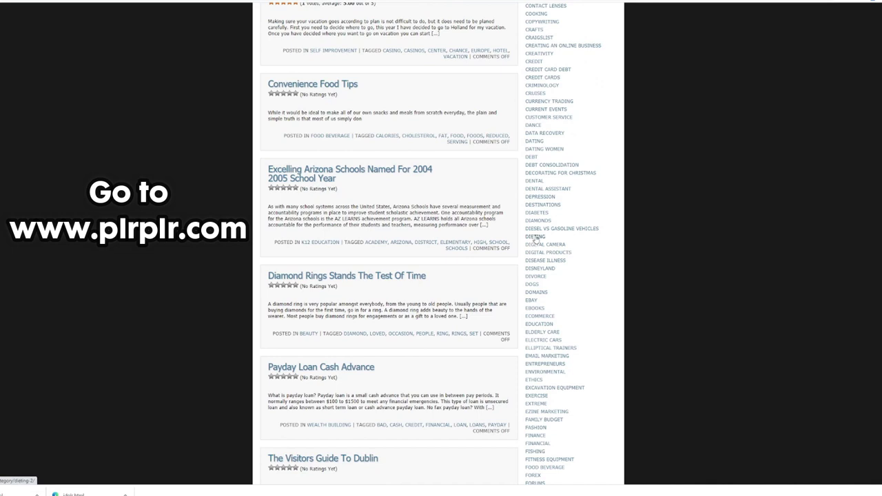
click(534, 238)
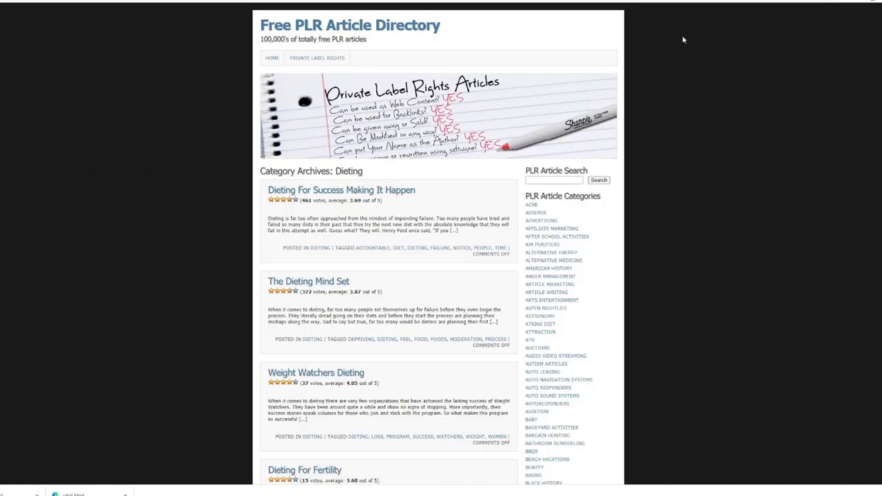
Look through the articles in the Dieting category and open the one titled The Dieting Mind Set.
scroll(683, 40, down, 3)
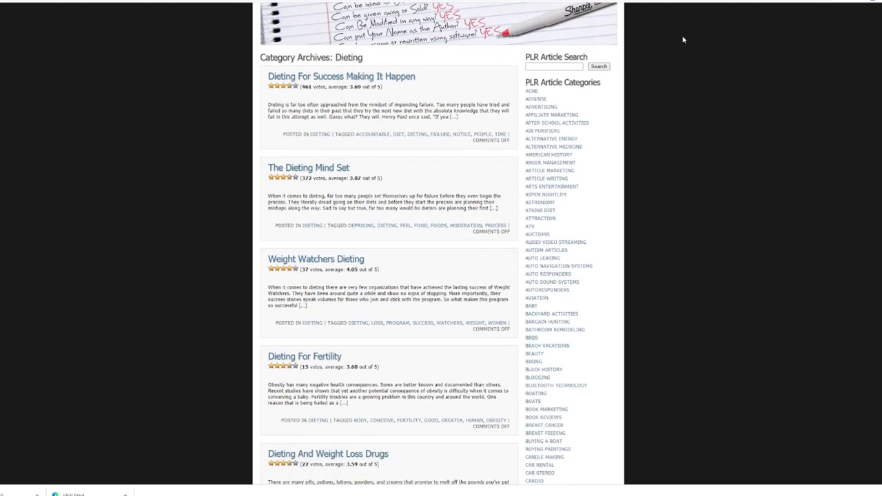
scroll(683, 40, down, 4)
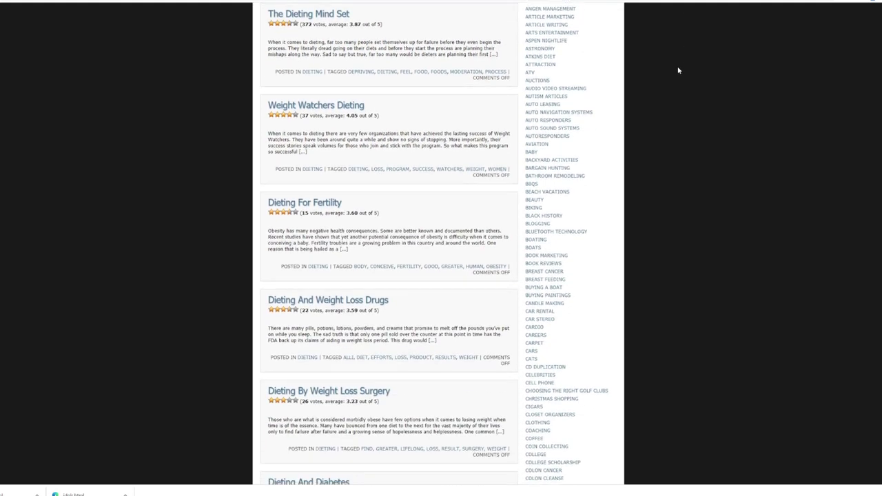
scroll(678, 71, down, 3)
scroll(673, 78, up, 8)
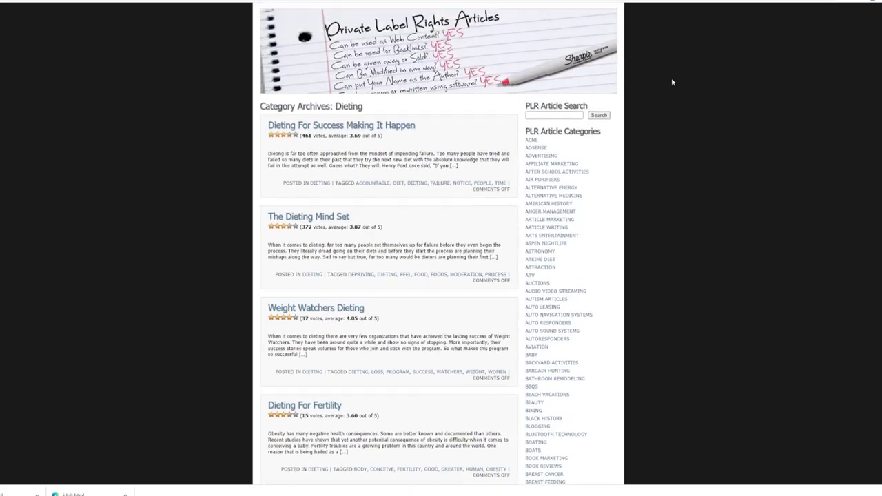
scroll(672, 82, up, 2)
scroll(673, 82, down, 1)
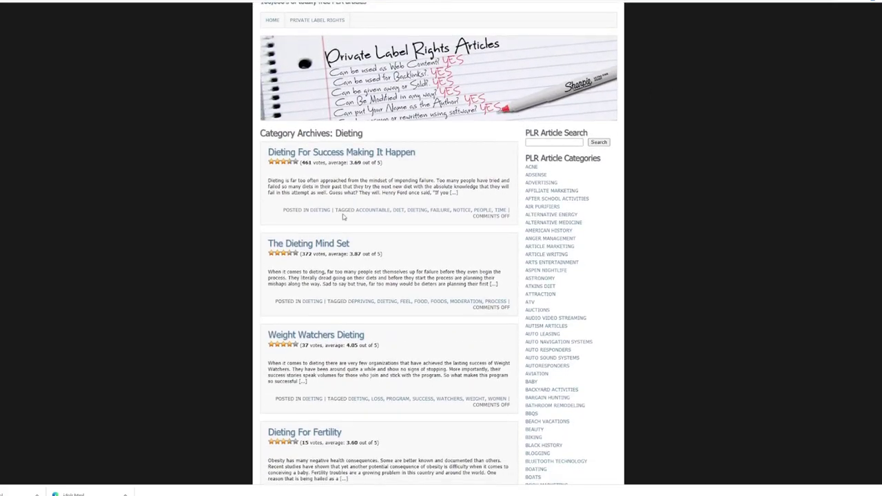
click(307, 245)
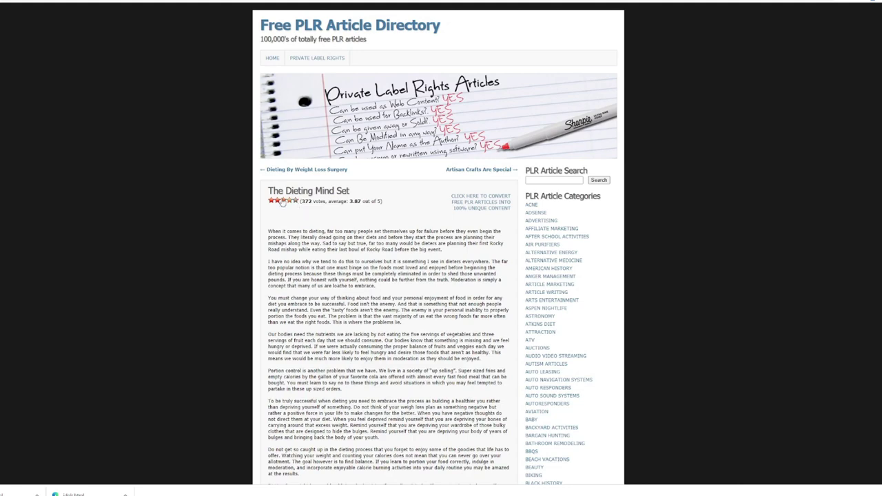
Review the full text of the article The Dieting Mind Set down to its closing paragraphs.
scroll(286, 176, down, 3)
scroll(286, 176, up, 3)
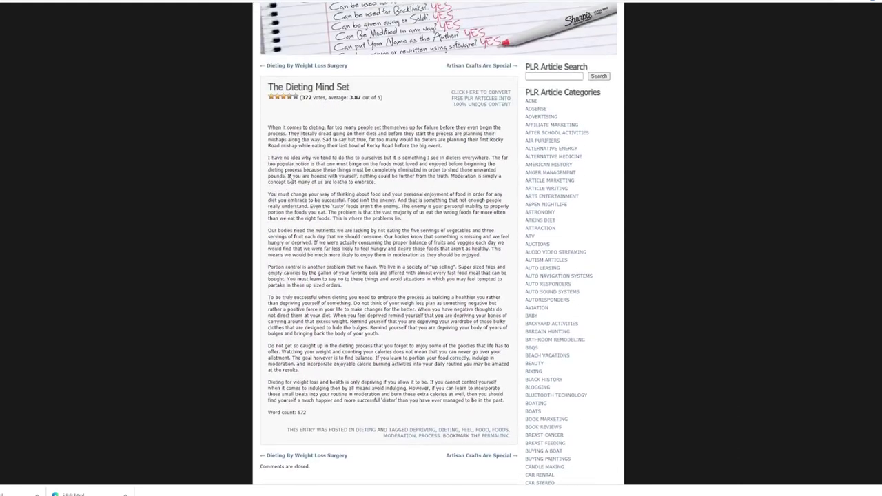
drag(271, 229, 373, 347)
scroll(344, 342, down, 3)
drag(327, 324, 505, 317)
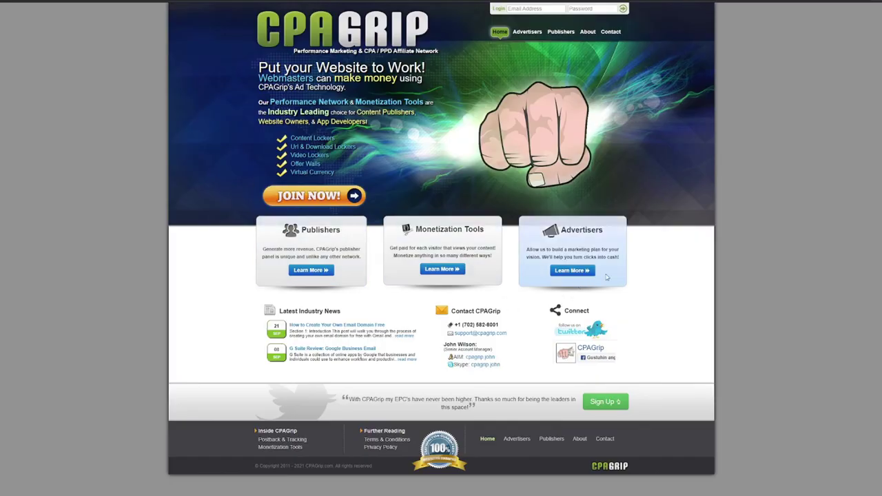
Review CPAGrip's publisher information and monetization tools, and choose to join CPAGrip as a publisher.
click(319, 271)
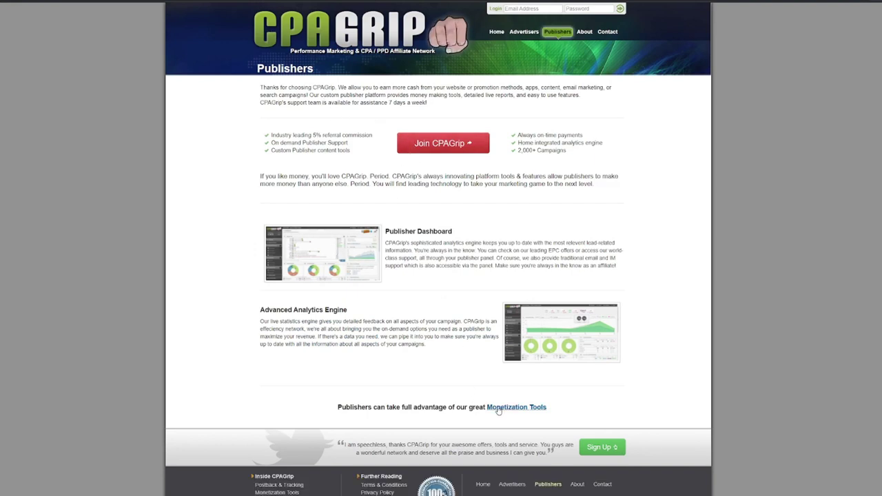
click(500, 408)
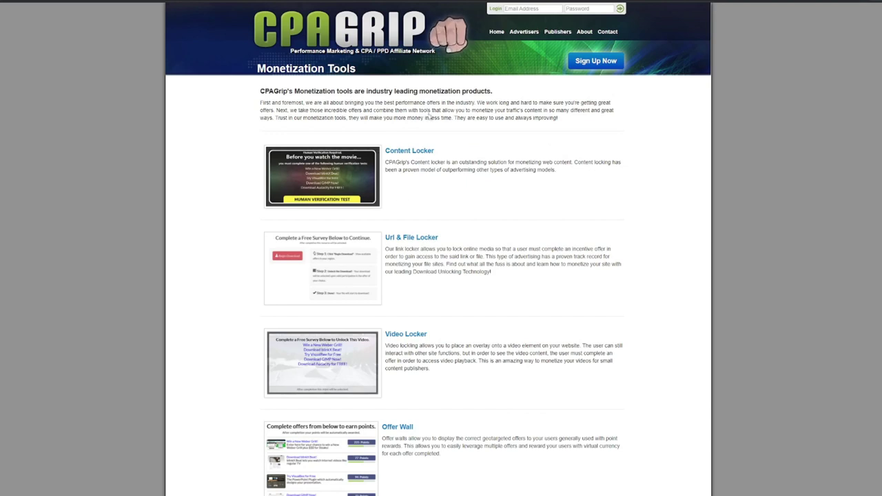
scroll(457, 111, down, 3)
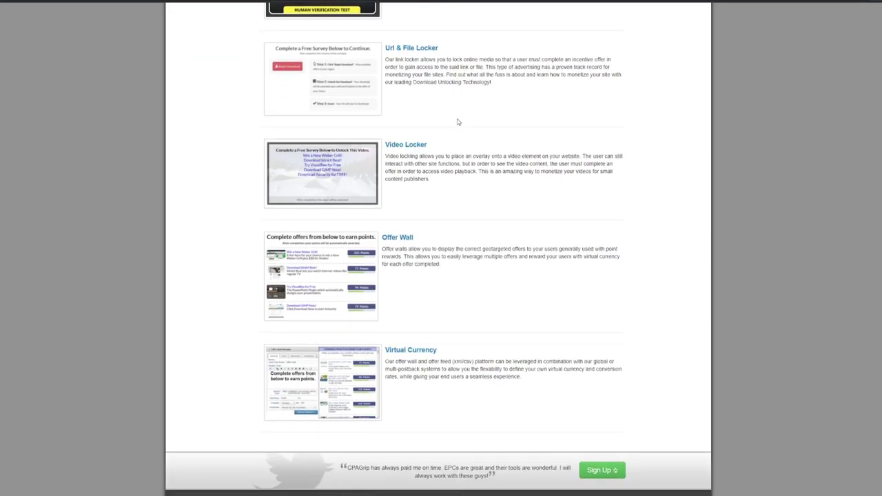
scroll(457, 120, up, 4)
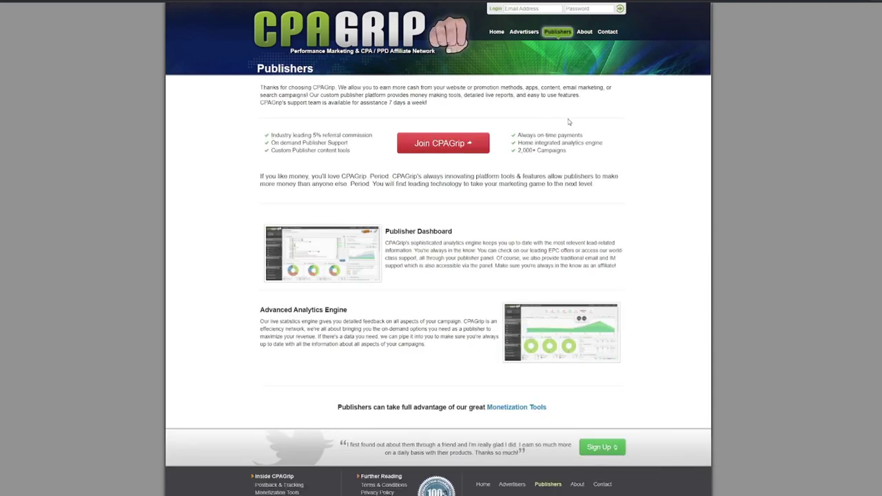
click(456, 147)
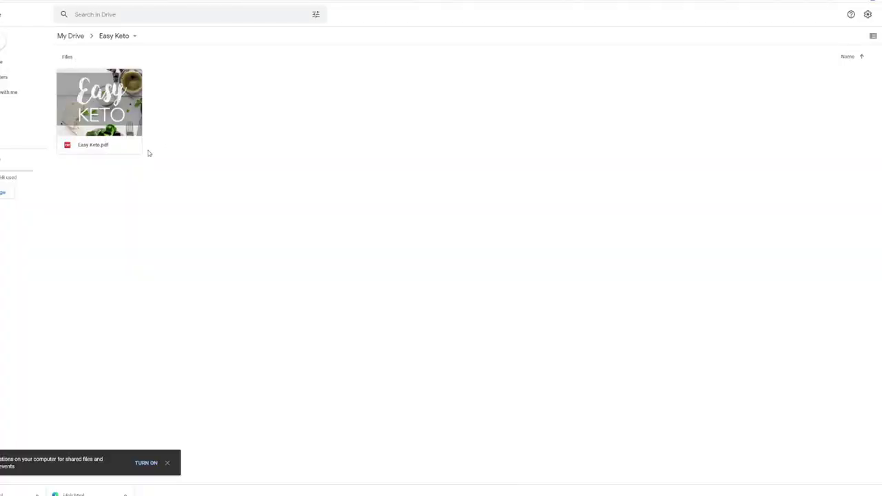
Open the link sharing settings of Easy Keto.pdf in Google Drive and set access to Anyone with the link.
right_click(109, 117)
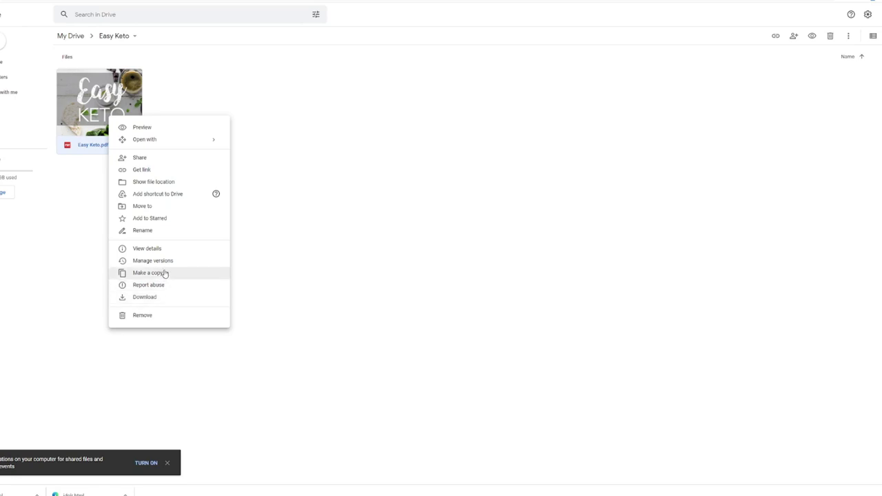
click(149, 168)
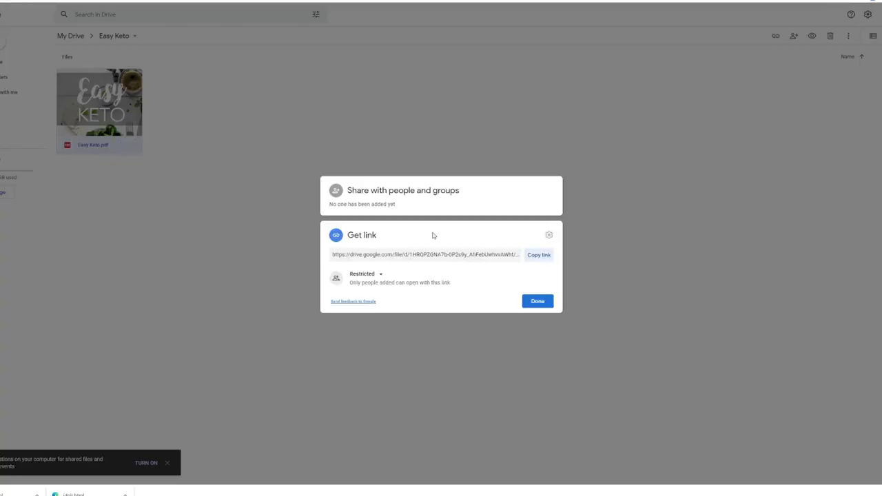
click(445, 258)
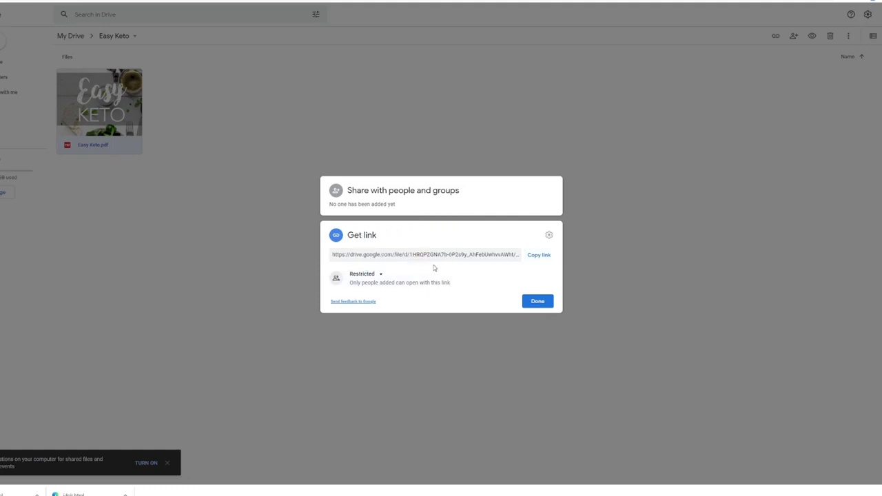
click(375, 278)
click(378, 309)
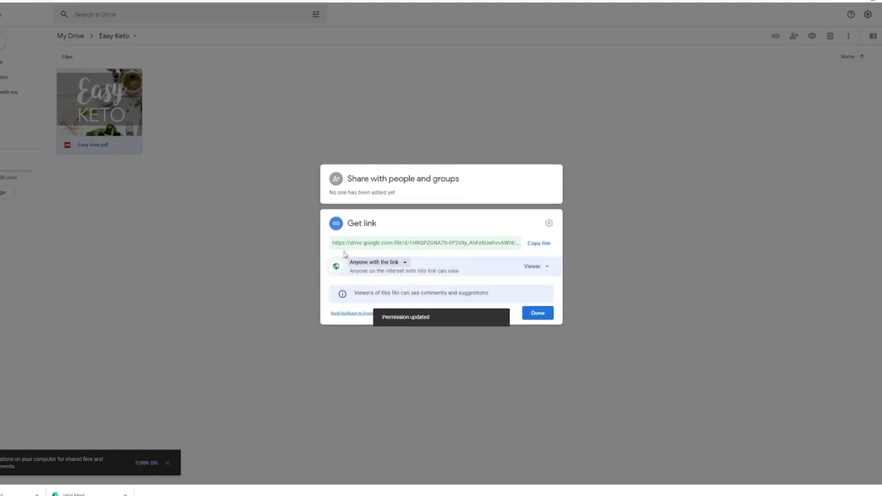
Copy the sharing link of Easy Keto.pdf and paste it into an empty Notepad document.
click(537, 249)
key(alt+Tab)
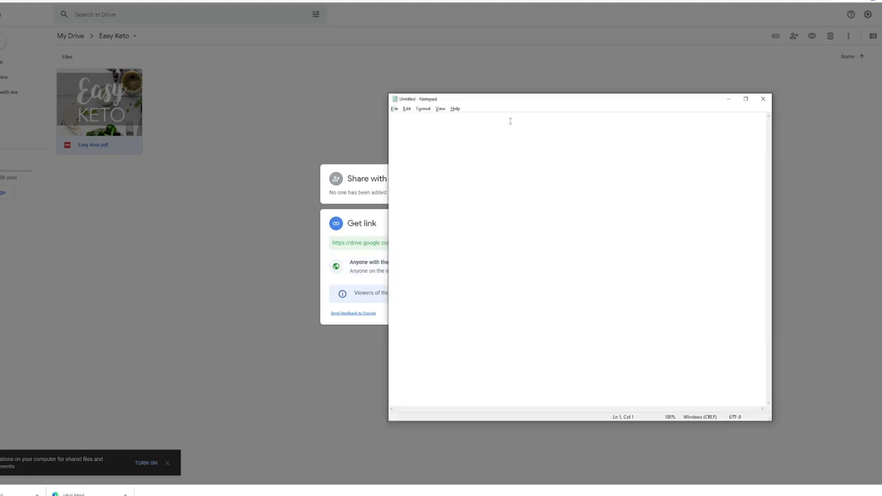
key(ctrl+v)
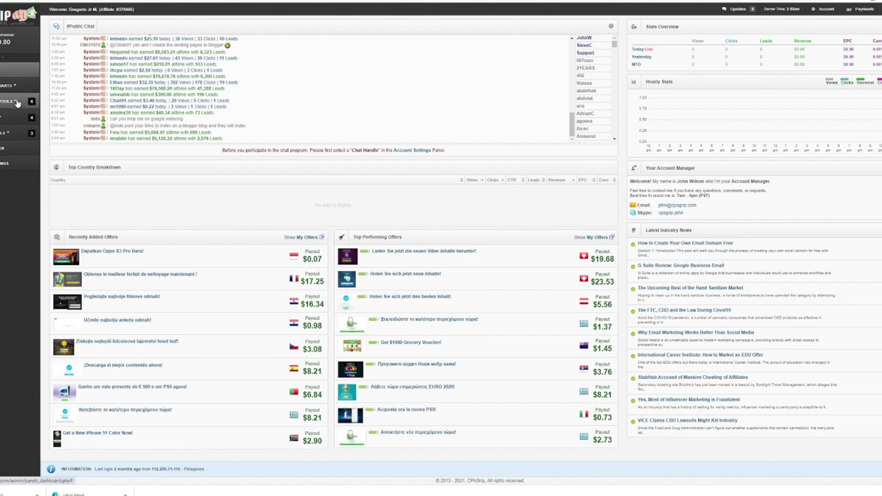
Start a new URL / file locker in CPAGrip's URL / File Locker Manager and agree to the Terms of Service.
click(21, 102)
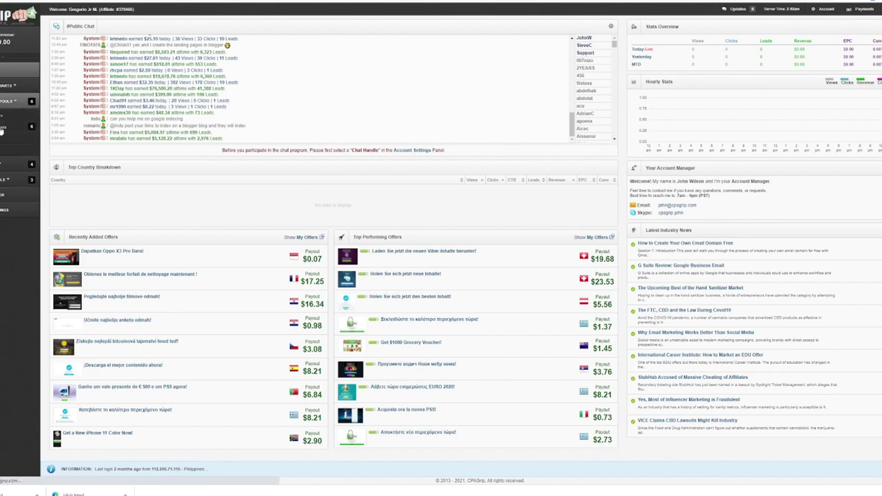
click(4, 128)
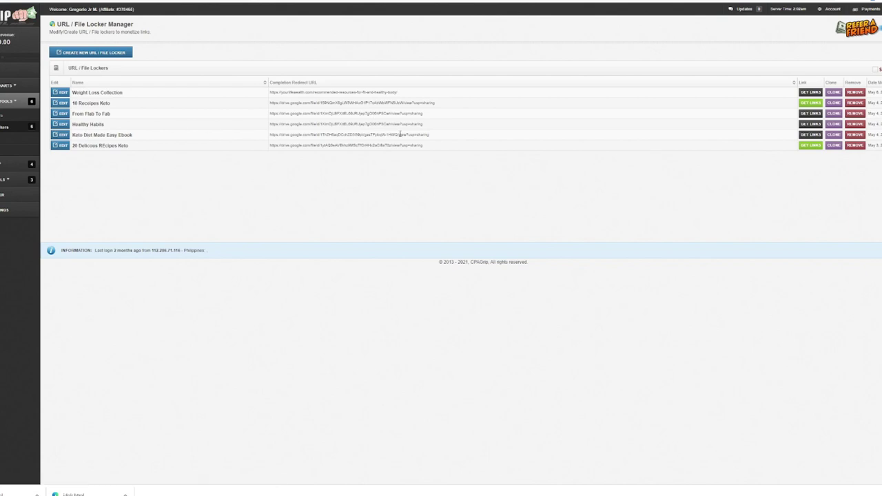
click(108, 53)
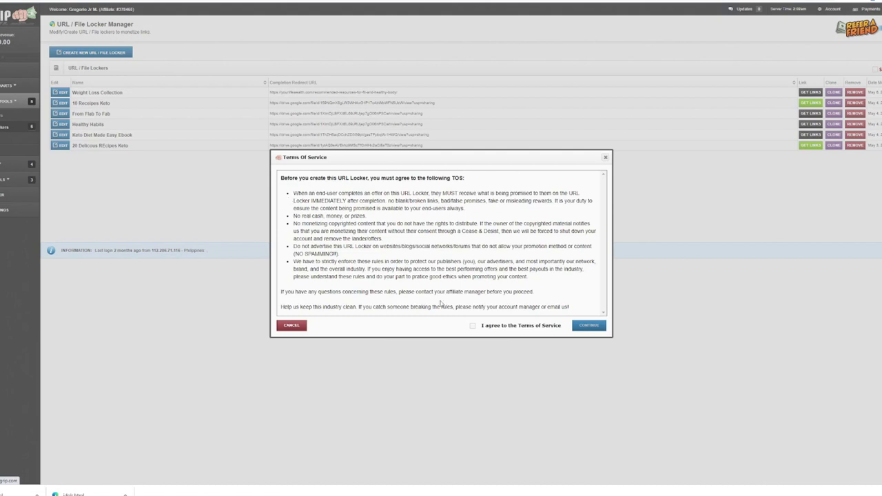
click(473, 326)
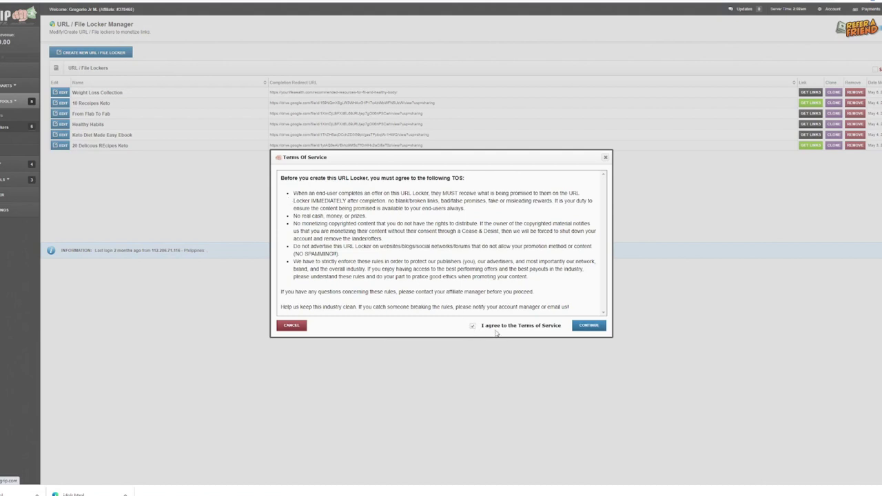
click(579, 328)
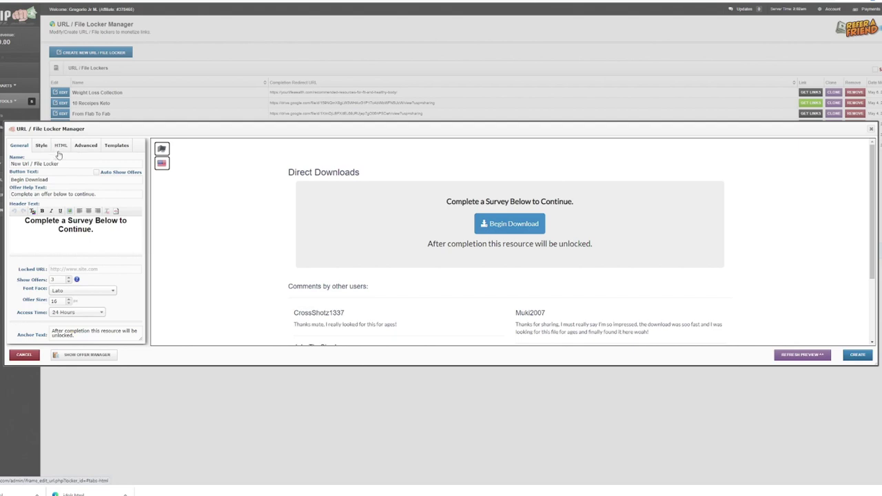
Apply the Human Verification template to the new URL / file locker.
click(116, 146)
scroll(107, 217, down, 2)
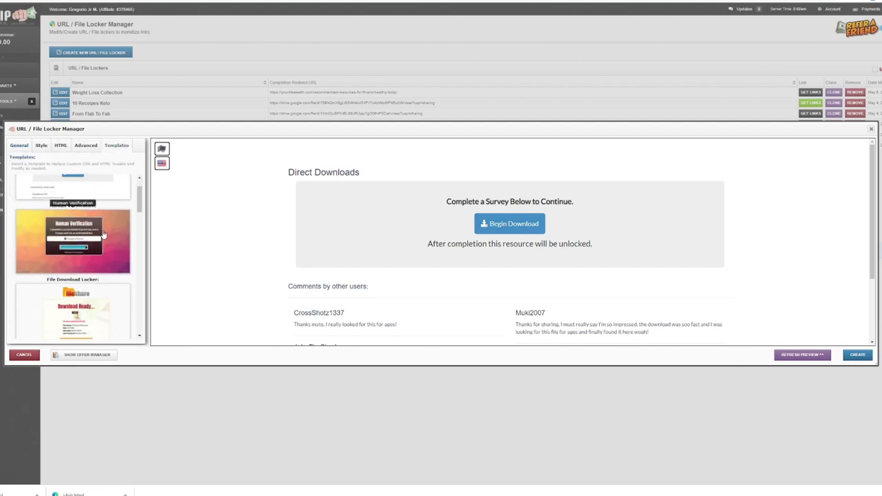
click(103, 237)
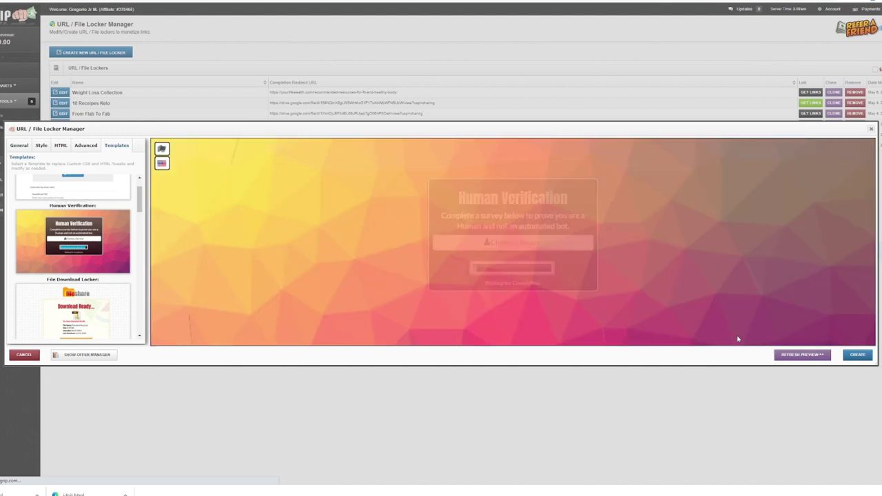
Name the locker Easy Keto eBook File Locker and set its button text to Begin Download.
click(18, 147)
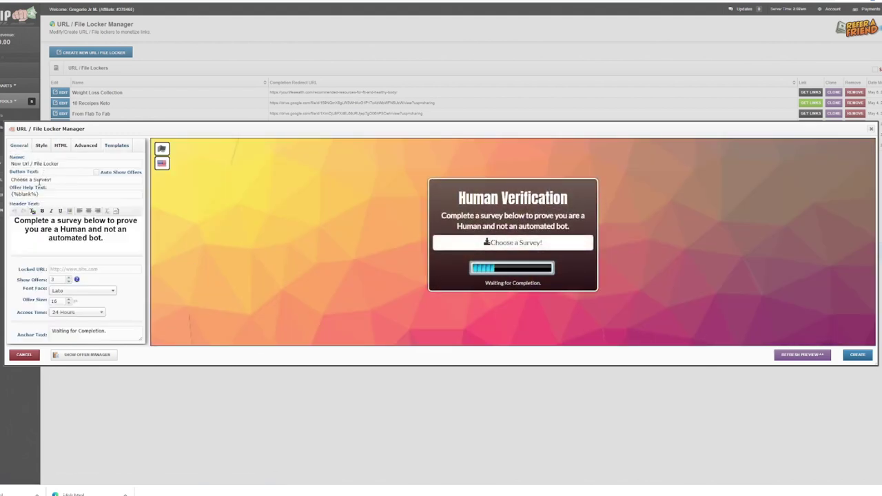
drag(61, 163, 7, 167)
text(Eas)
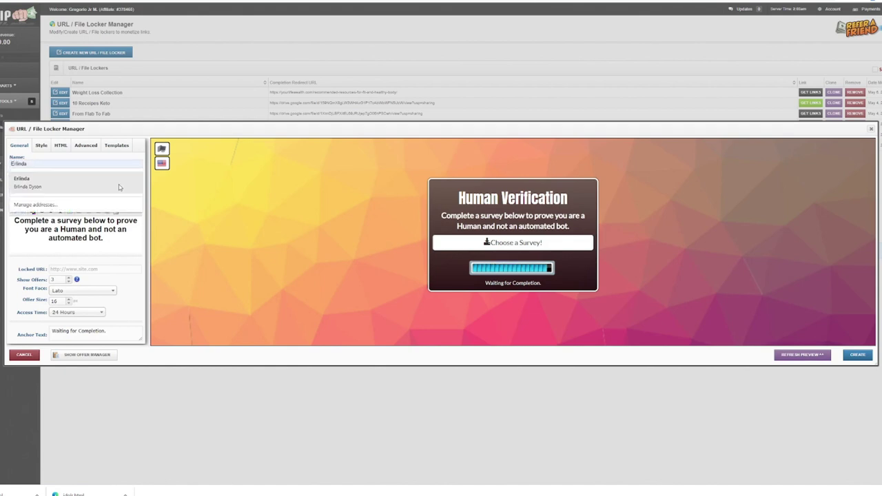
text(y Keto d)
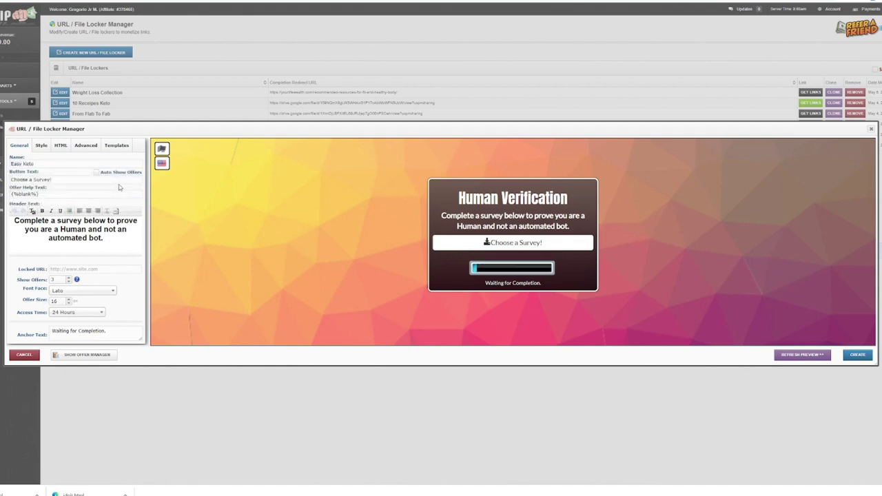
text(Book File Locker)
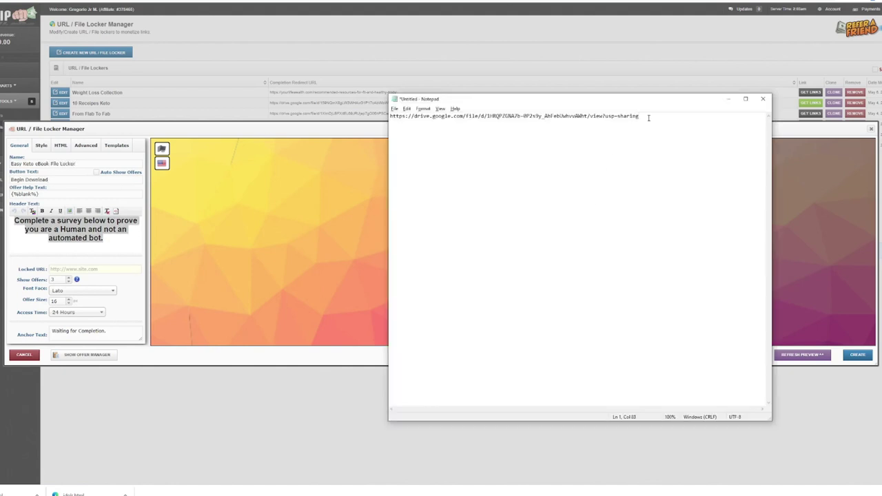
Copy the Google Drive link from Notepad into the locker's Locked URL and create the locker.
drag(648, 117, 389, 117)
click(725, 98)
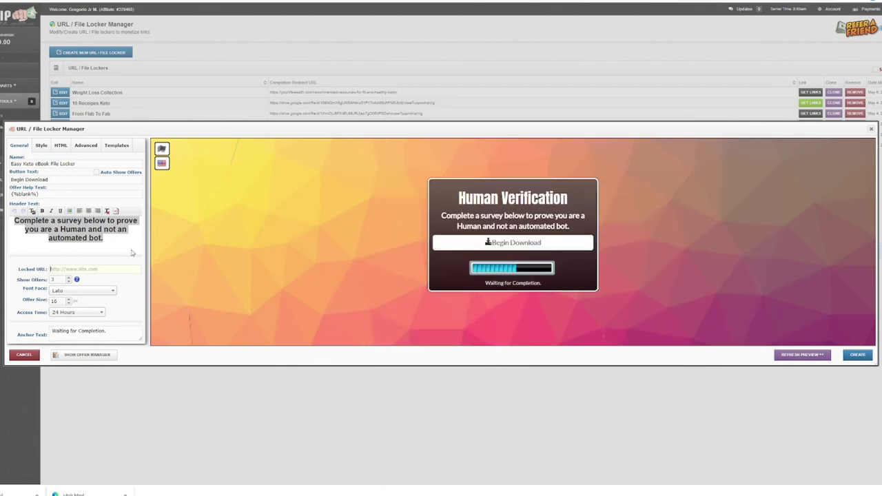
click(86, 268)
key(ctrl+v)
key(Tab)
key(Tab)
key(Tab)
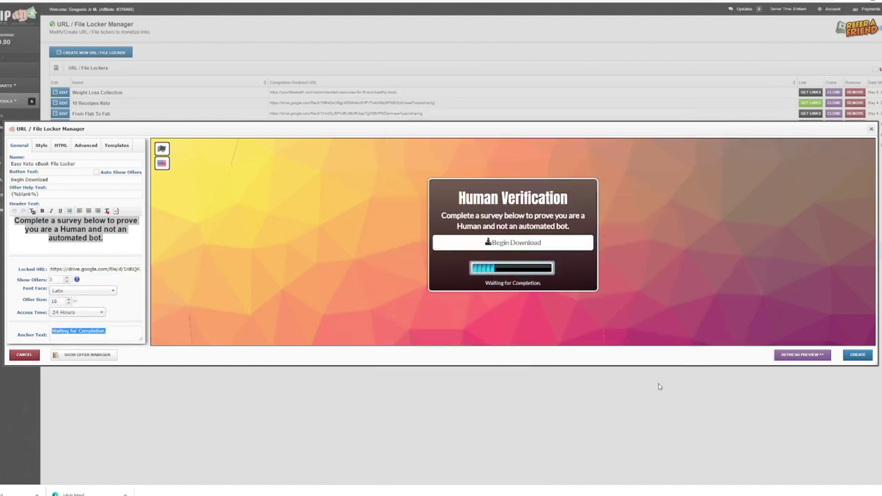
click(857, 356)
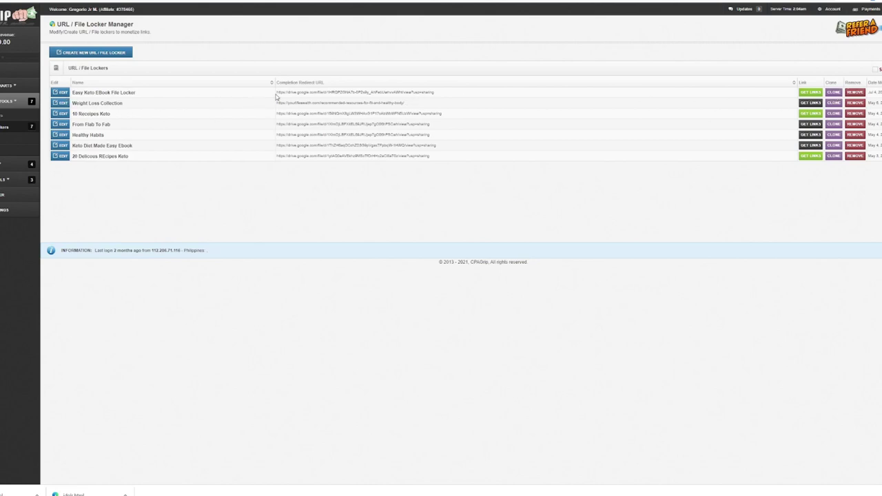
Open the link options of Easy Keto EBook File Locker and choose the domain fasterfiles.net (new).
click(819, 95)
click(417, 218)
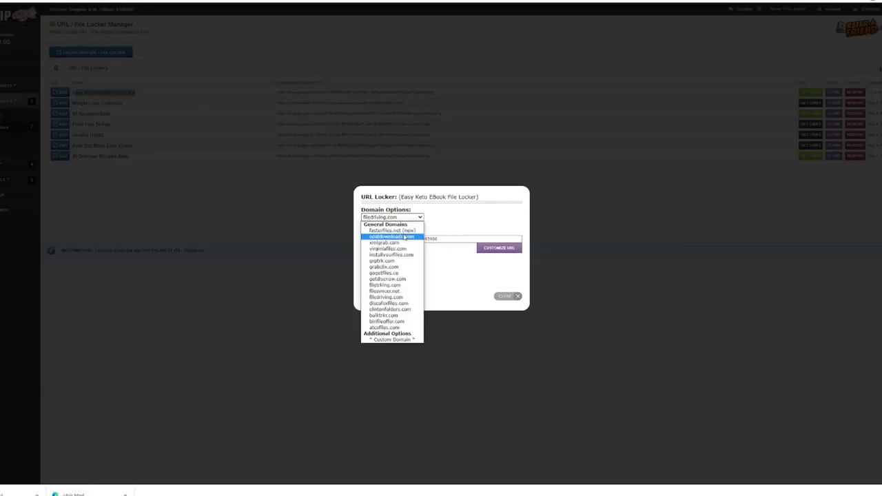
click(406, 232)
click(405, 221)
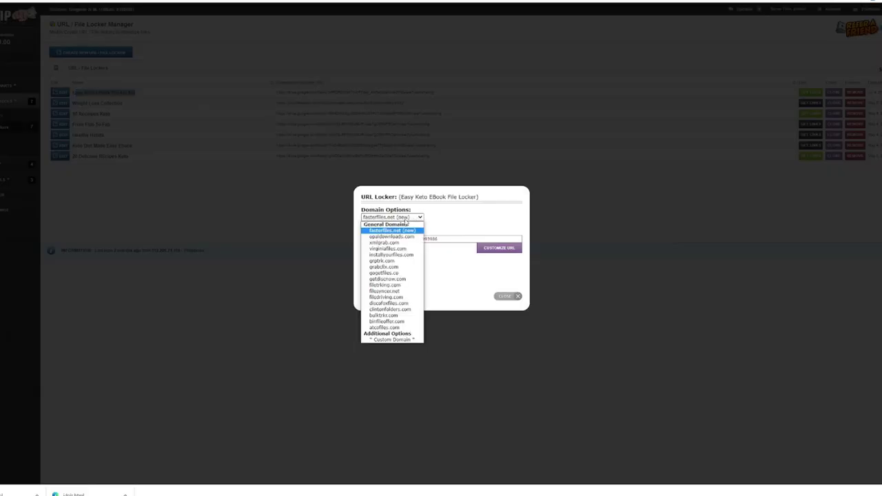
click(406, 221)
click(405, 220)
click(407, 231)
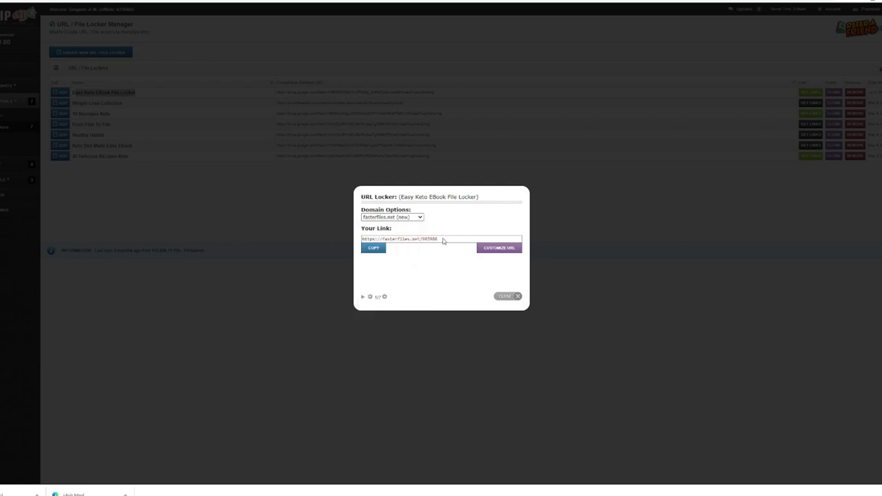
Customize the ending of the locker's URL to easyketoebookdl, copy the updated link and close the link window.
drag(423, 238, 474, 244)
click(499, 246)
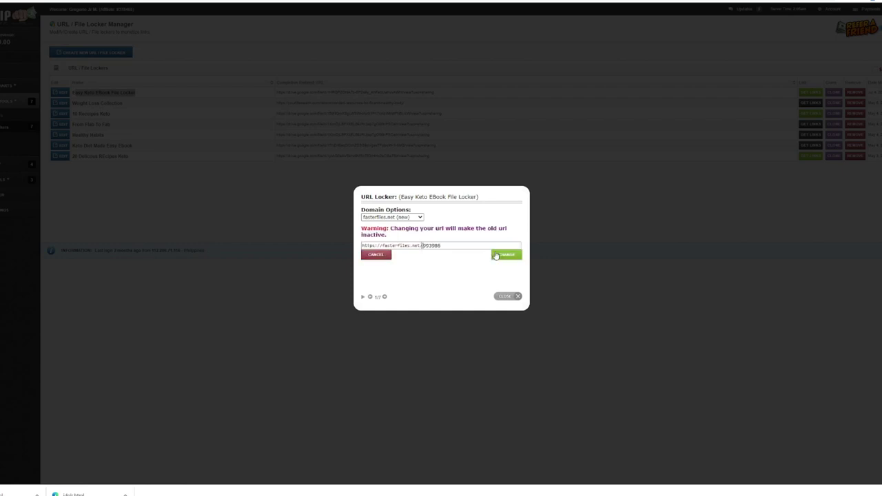
drag(438, 246, 422, 246)
text(easyketoebookdl)
click(510, 259)
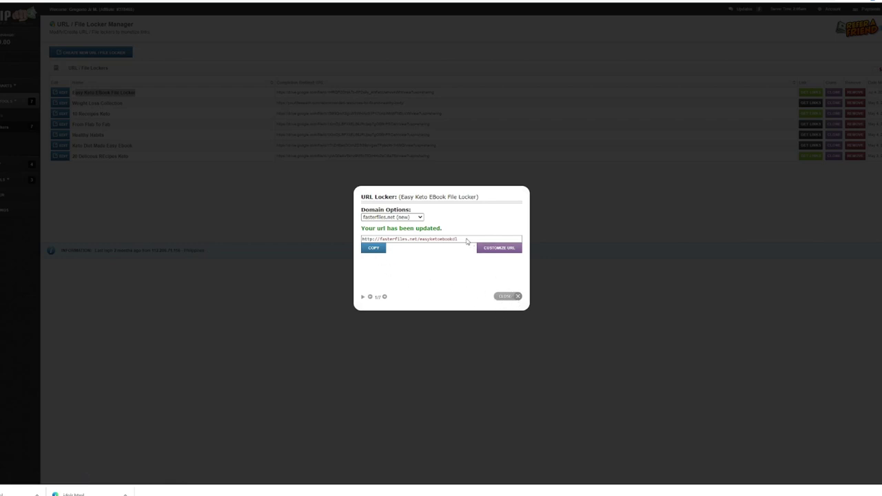
click(373, 249)
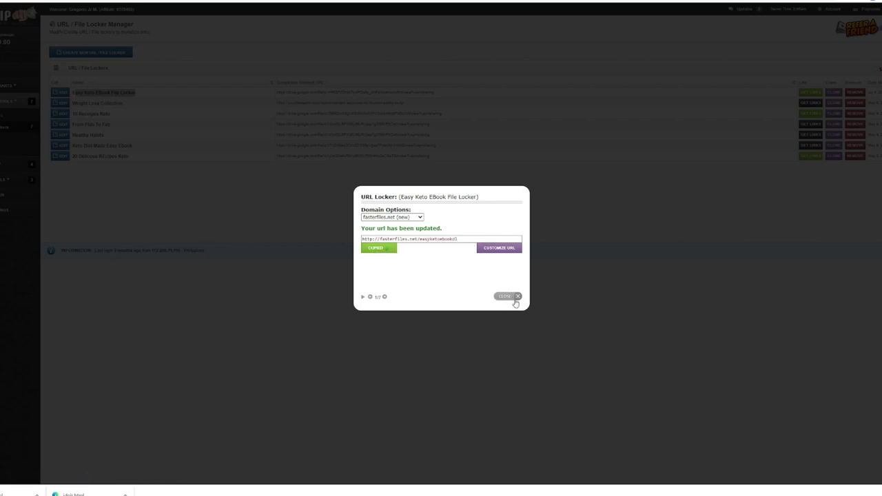
click(513, 298)
key(alt+Tab)
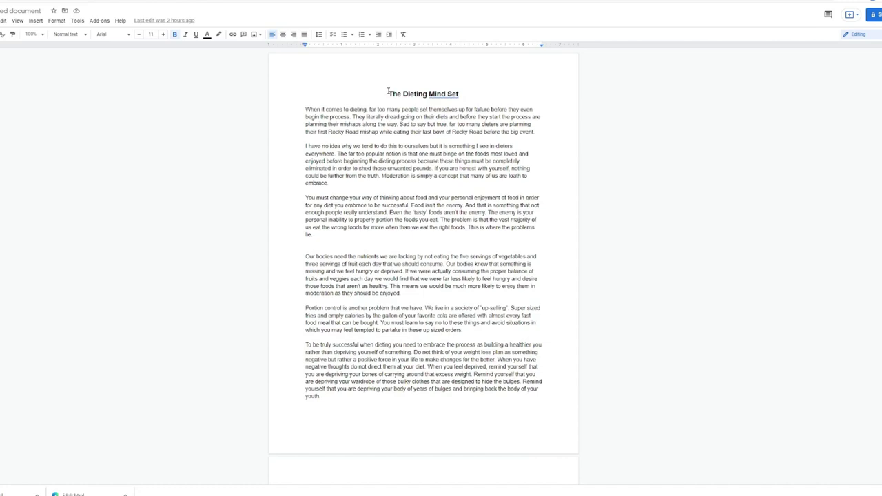
scroll(386, 104, down, 1)
scroll(386, 103, up, 1)
scroll(375, 117, down, 2)
scroll(372, 125, down, 3)
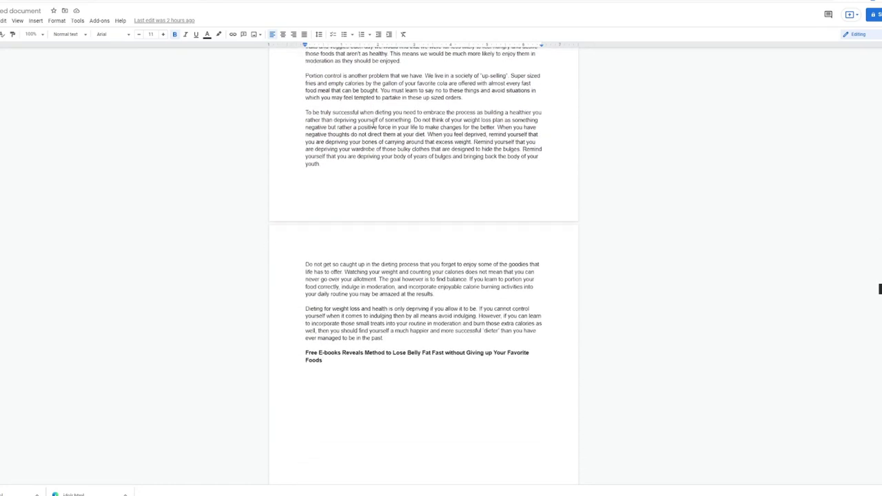
drag(306, 313, 334, 329)
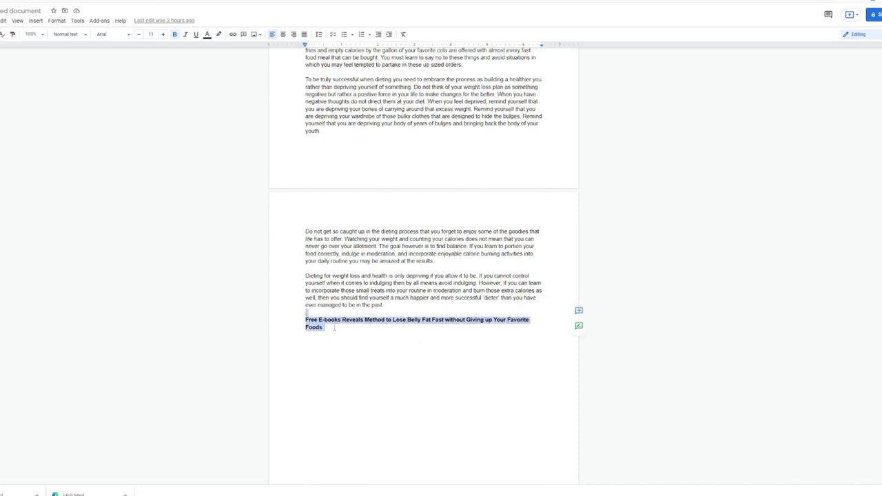
click(337, 349)
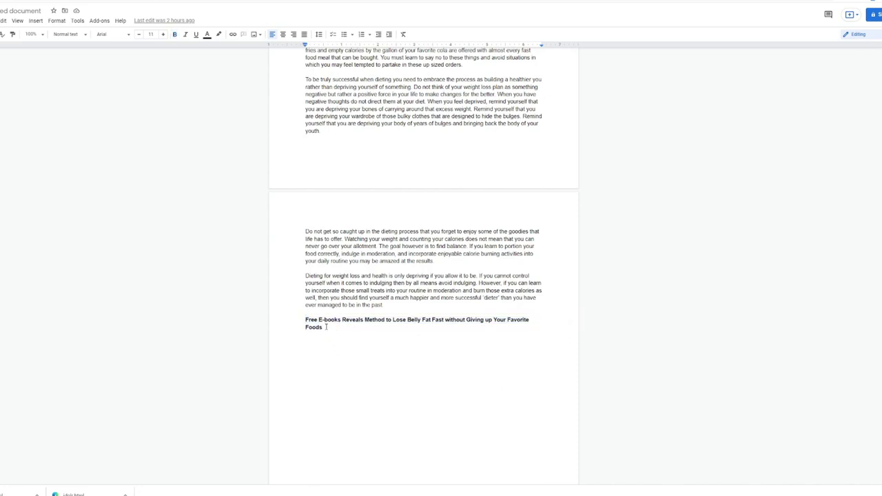
drag(314, 328, 301, 322)
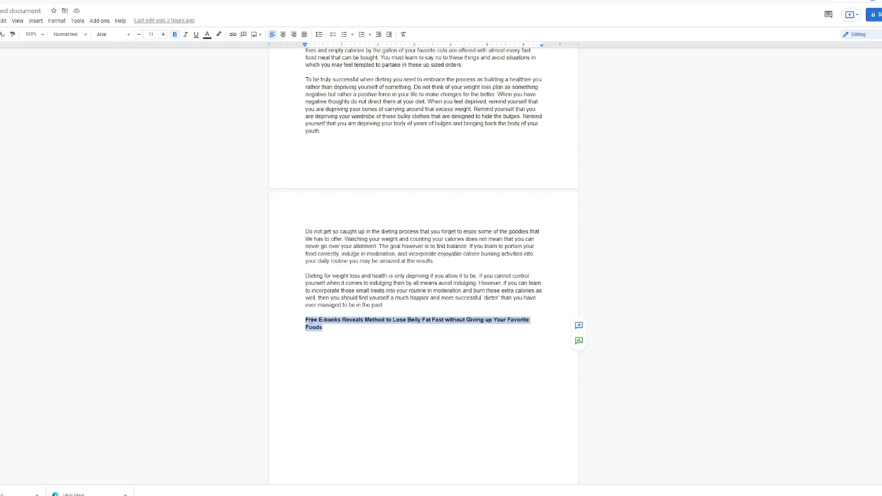
click(233, 34)
key(ctrl+v)
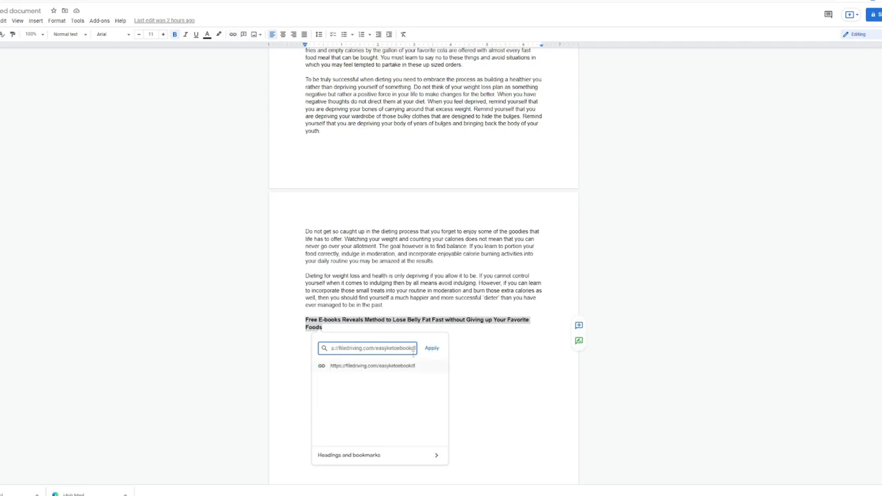
click(432, 349)
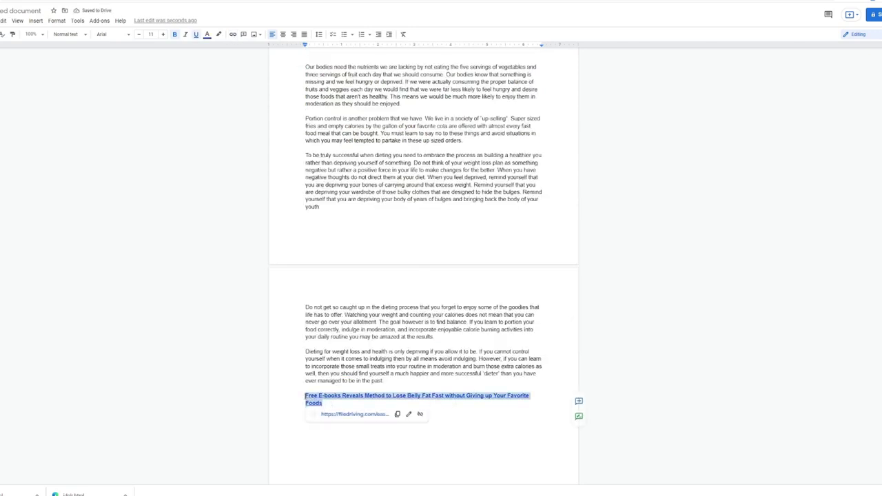
Insert copies of the linked Free E-books line after the article's third paragraph and before the paragraph starting "Do not get so caught up".
scroll(391, 293, up, 4)
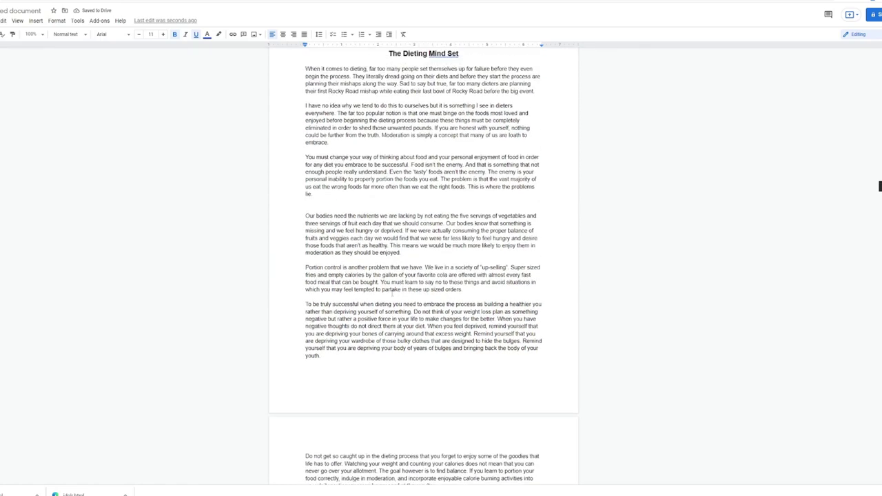
click(318, 242)
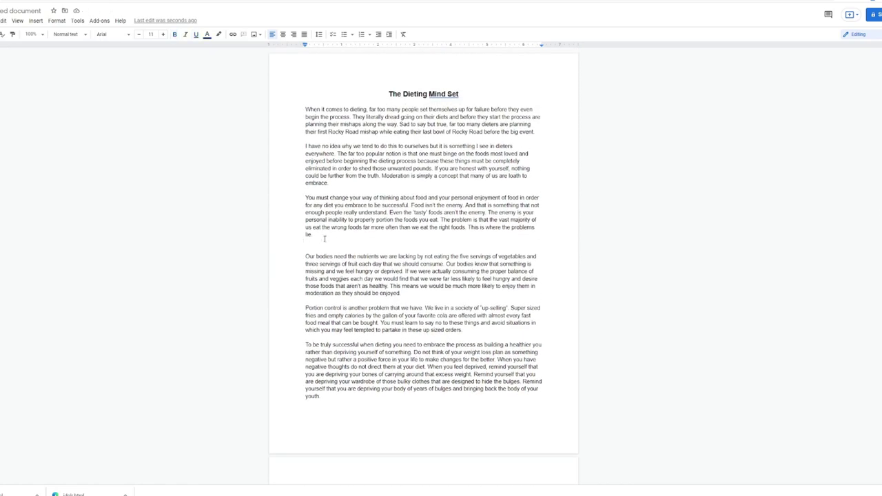
key(ctrl+v)
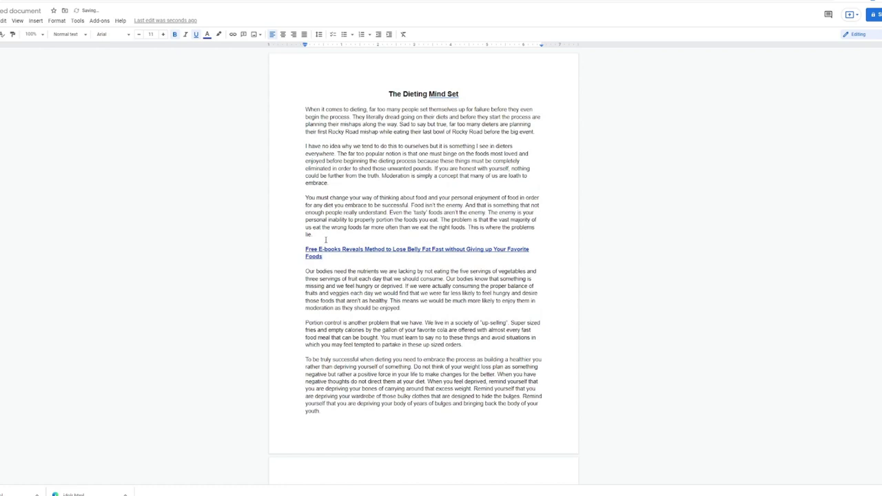
scroll(322, 323, down, 3)
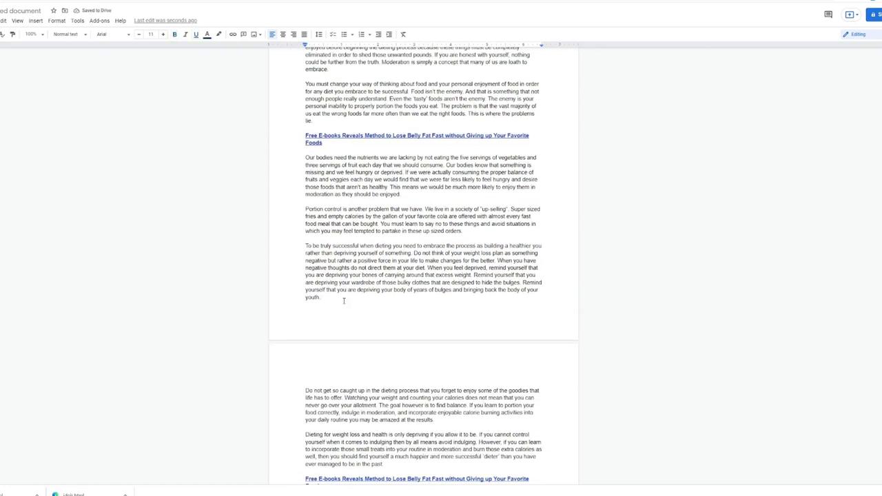
key(Down)
key(ctrl+v)
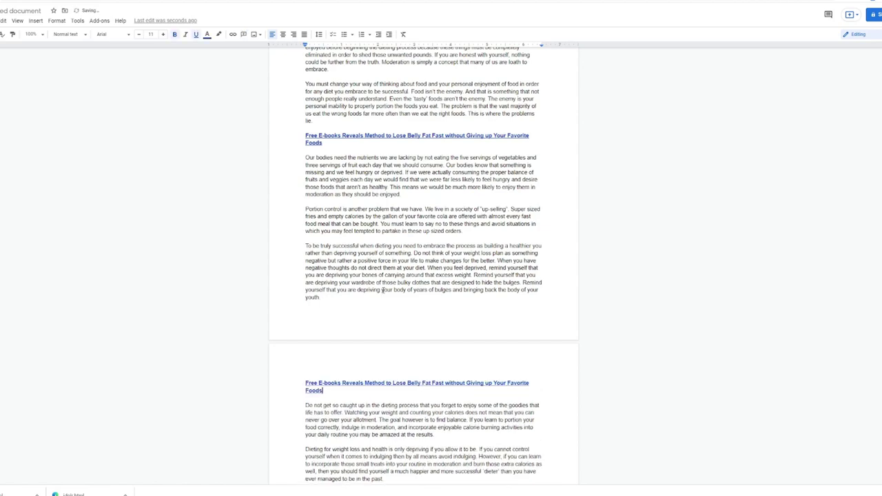
Check the placement of the linked Free E-books lines throughout The Dieting Mind Set article.
scroll(382, 290, down, 6)
scroll(441, 330, up, 7)
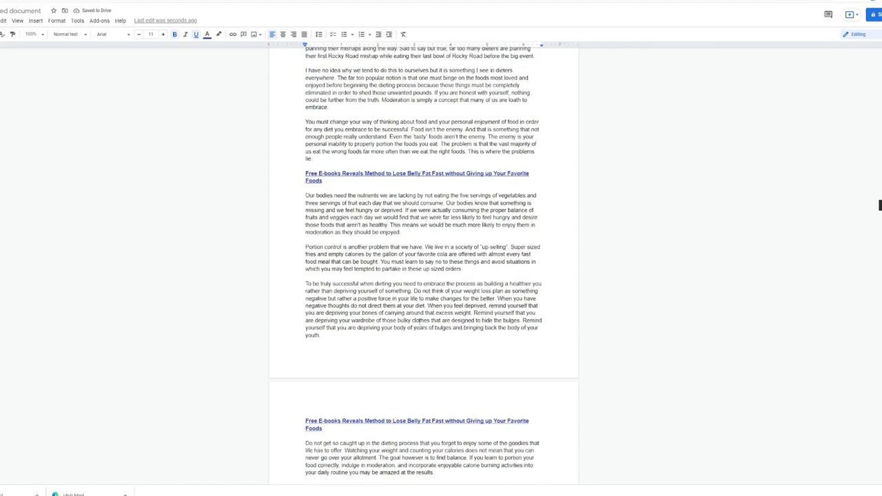
scroll(395, 256, up, 2)
click(354, 80)
scroll(419, 273, down, 5)
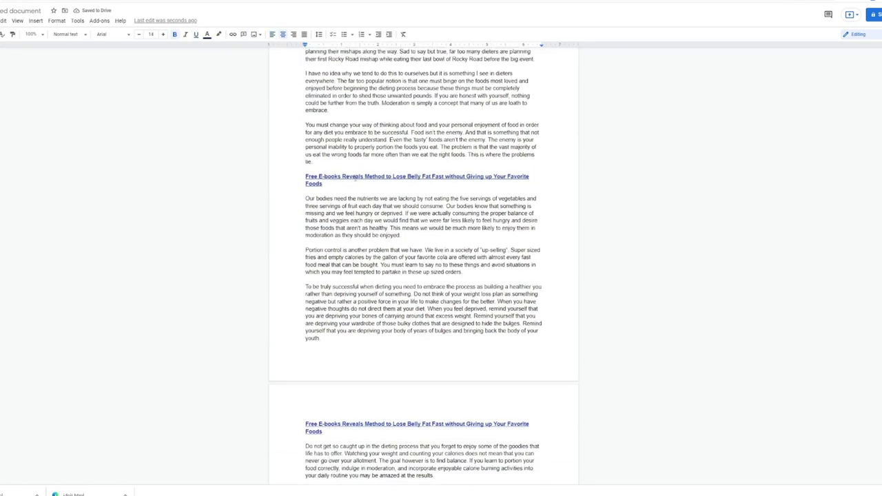
scroll(456, 314, up, 5)
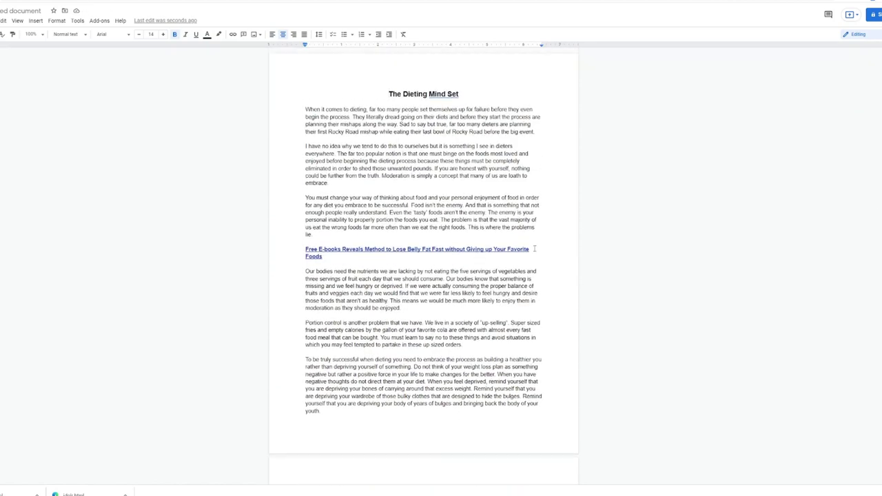
click(534, 249)
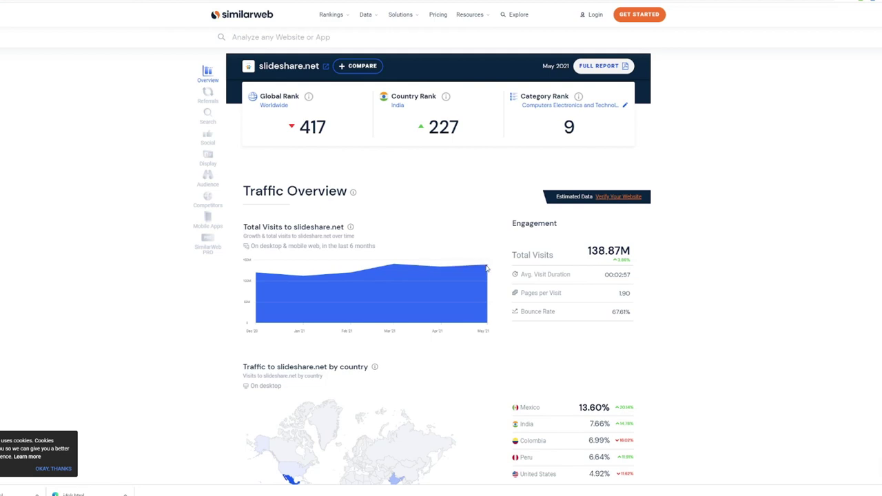
mouse_move(486, 267)
mouse_move(455, 274)
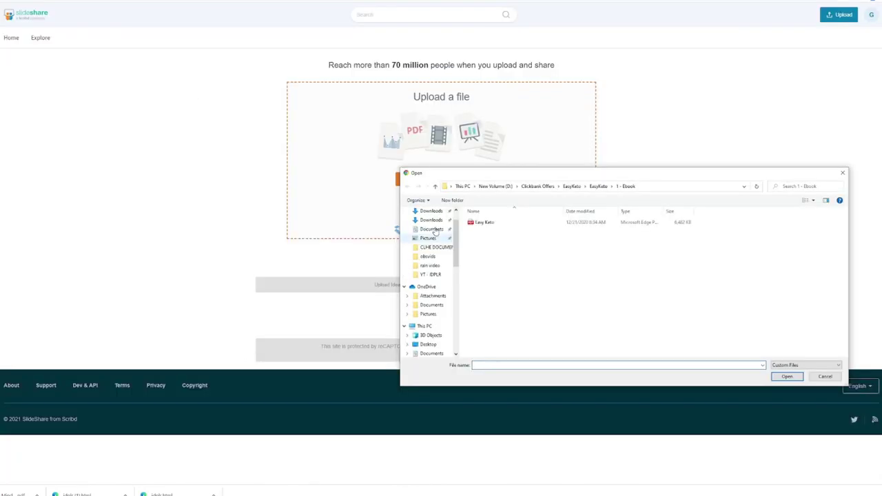
Upload The Dieting Mind Set PDF from the Downloads folder to SlideShare.
click(432, 220)
click(490, 247)
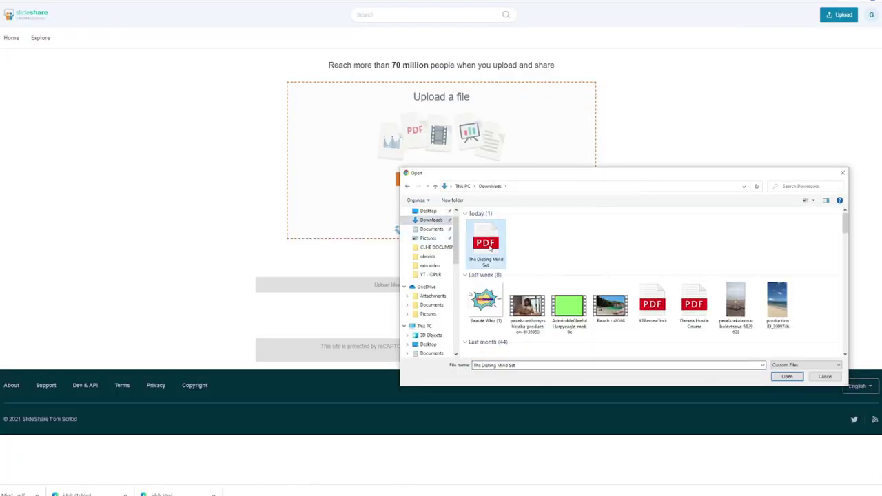
double_click(490, 247)
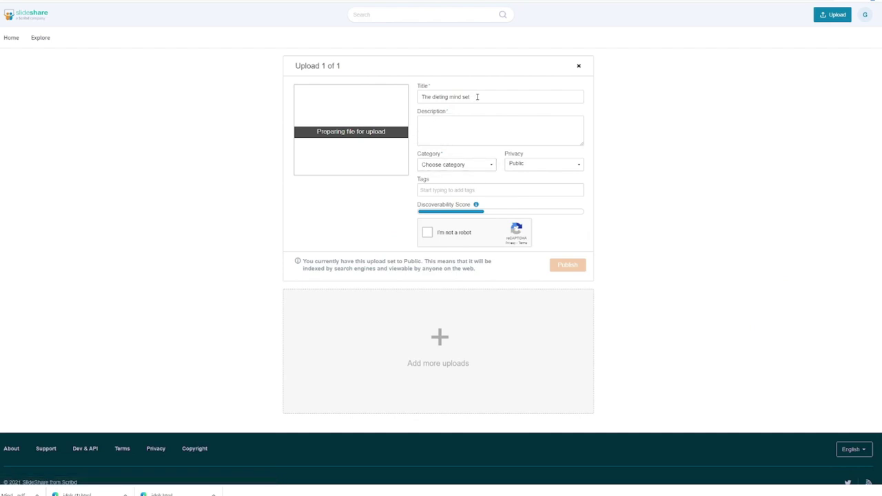
Title the SlideShare upload The Dieting Mindset and set its category to Healthcare.
drag(475, 96, 422, 97)
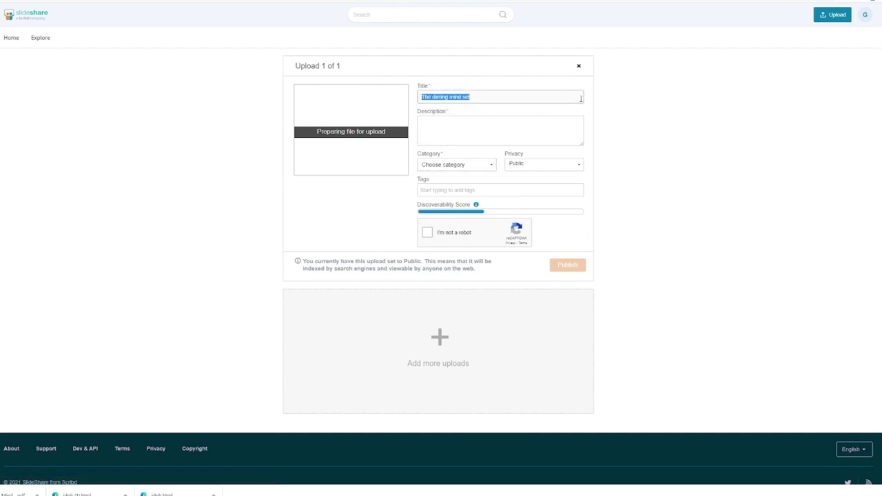
text(The Dieting M)
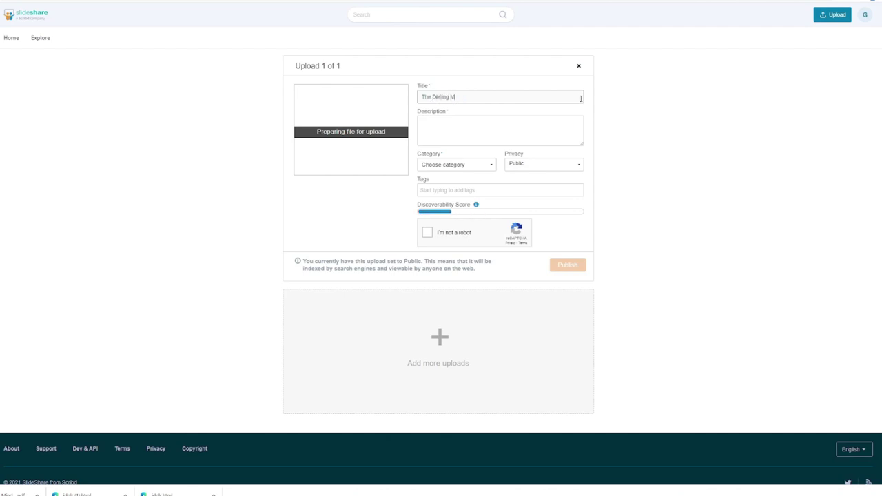
text(indset)
click(501, 121)
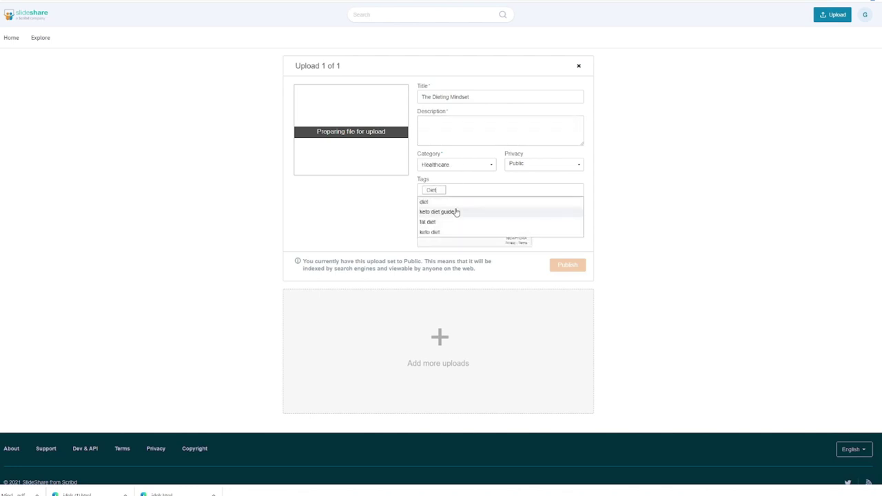
Tag the upload with keto diet guide, diet, diet mindset and diet requirements.
click(456, 212)
text(diet)
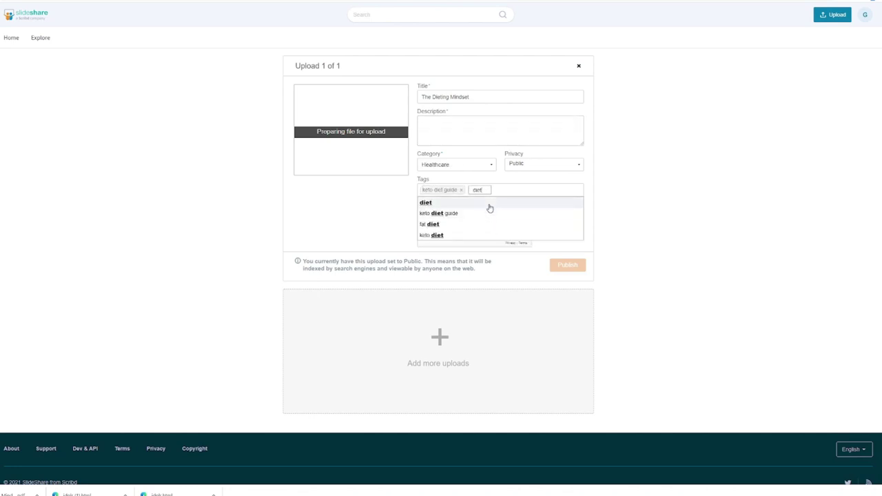
click(490, 202)
text(diet mindset)
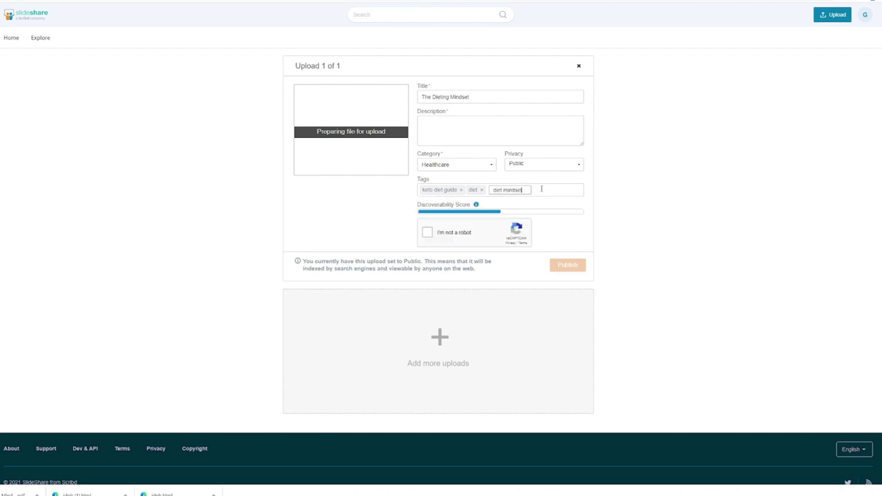
key(Return)
text(diet requirements)
key(Return)
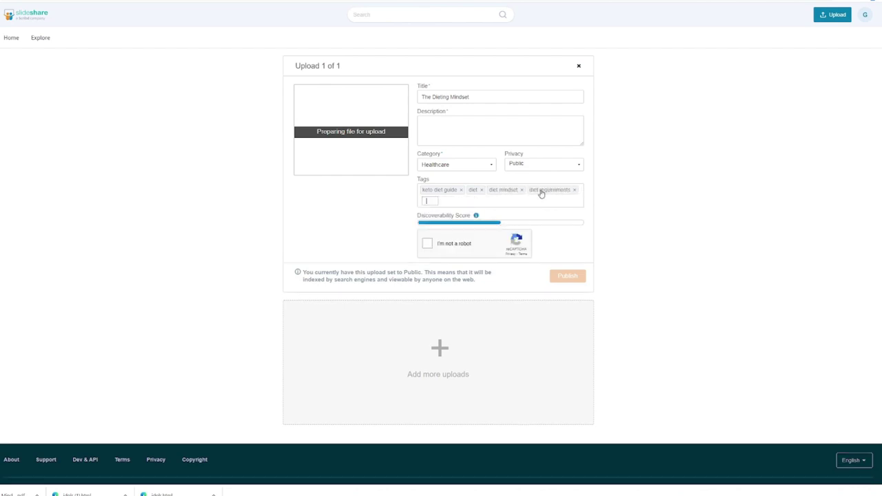
Enter keto diet guide again, add the tags fat belly loss and diet guide, and tick the I'm not a robot check.
text(keto diet)
key(Return)
text(fat belly loss)
key(Return)
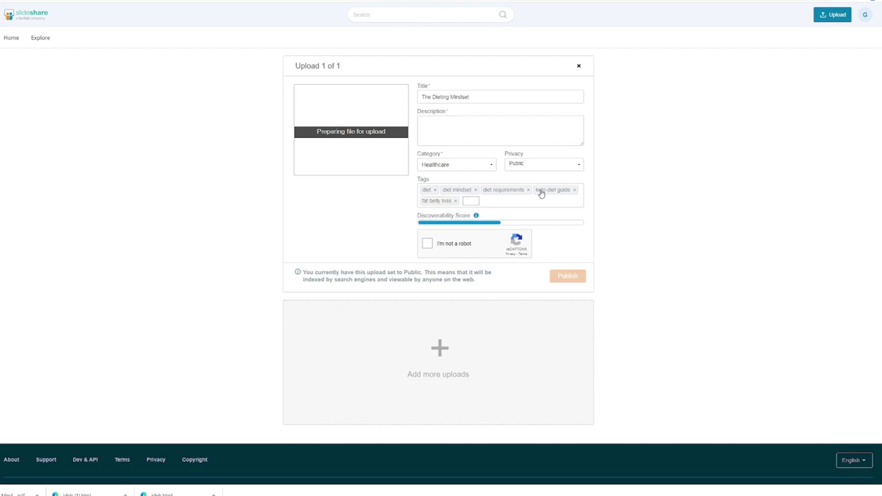
text(diet guide)
key(Return)
click(460, 132)
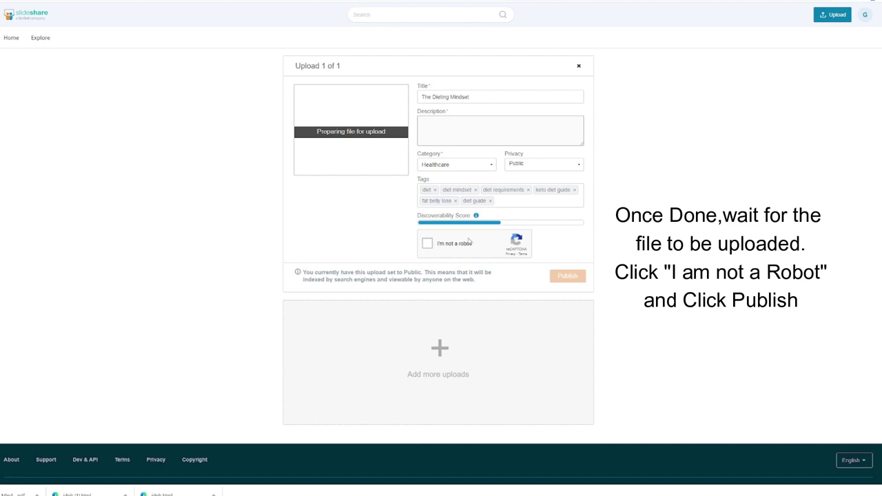
click(428, 244)
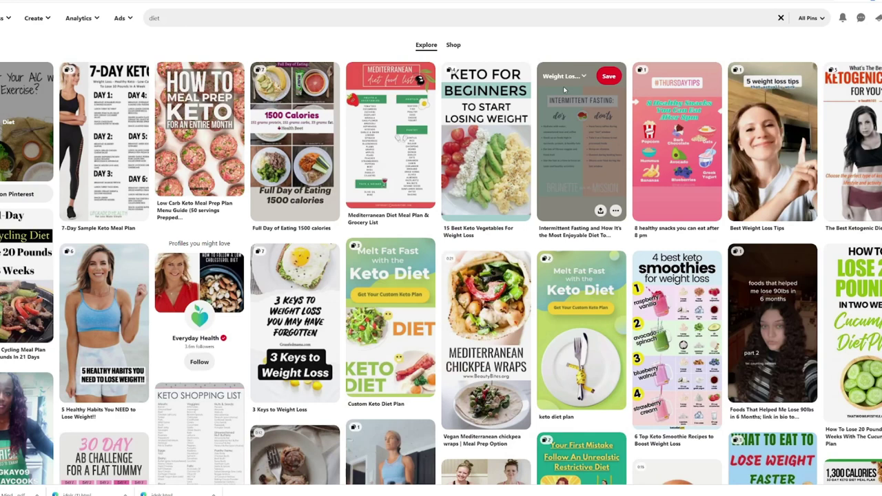
On Pinterest, browse the pins in the diet search results for examples of keto and weight-loss content.
scroll(564, 86, down, 3)
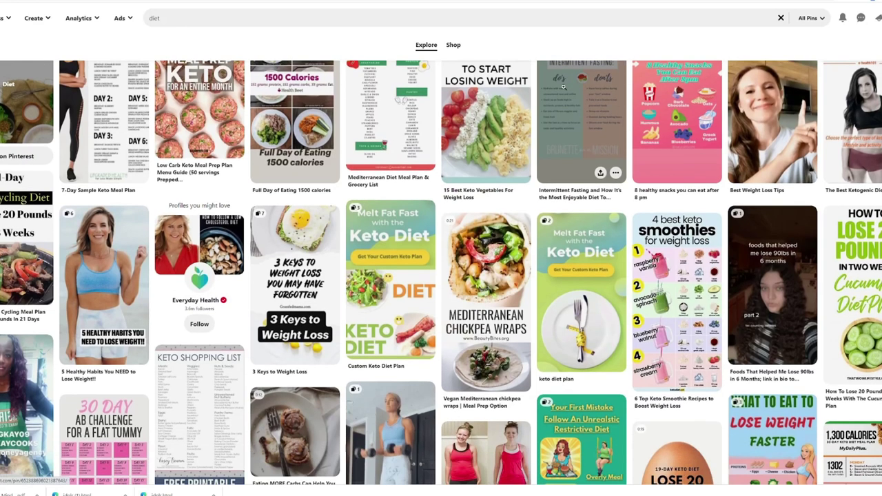
scroll(563, 87, down, 5)
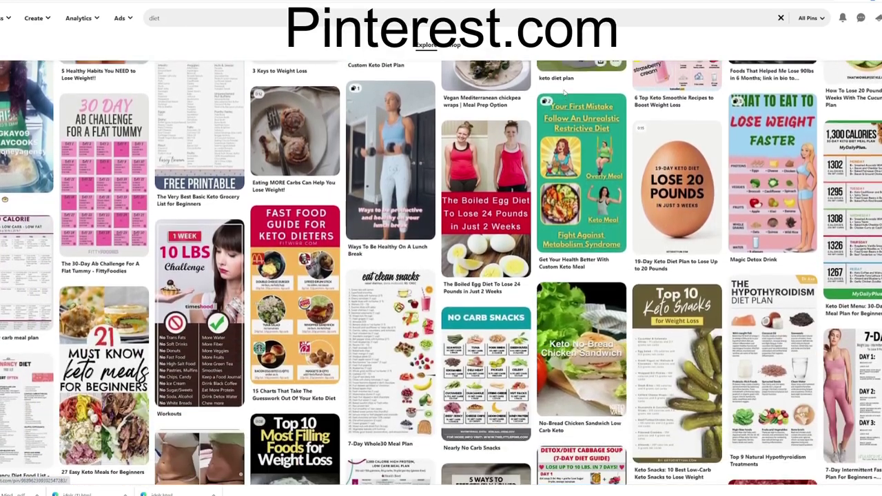
scroll(563, 82, down, 5)
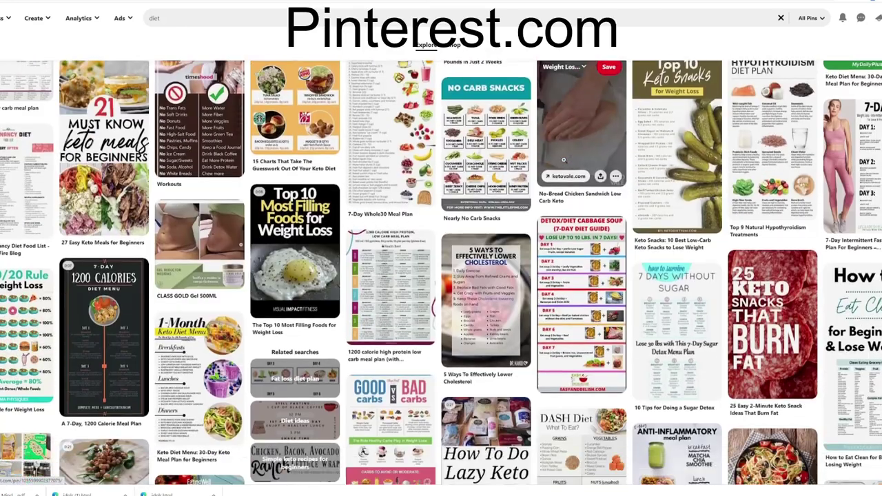
scroll(565, 163, down, 1)
scroll(565, 163, up, 10)
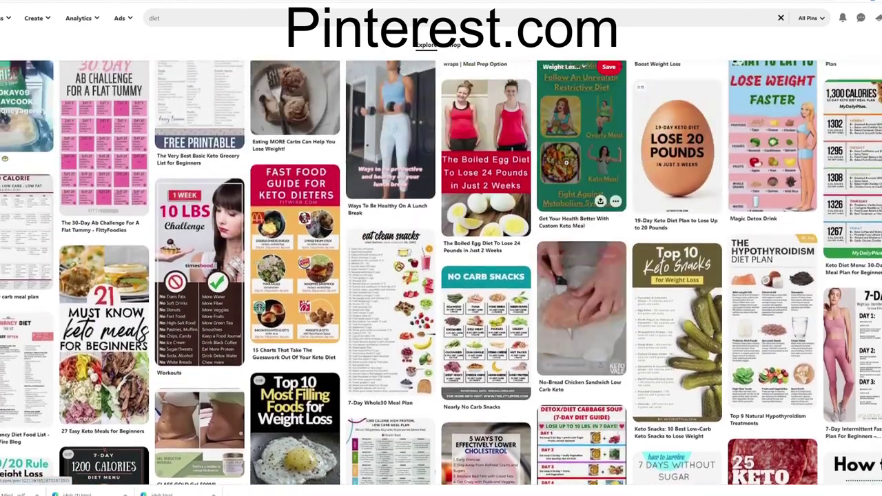
scroll(565, 163, up, 3)
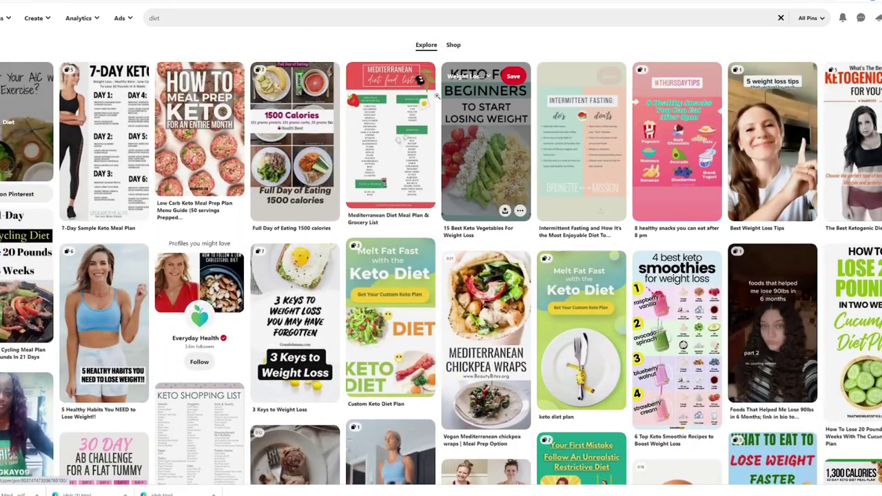
scroll(566, 163, down, 3)
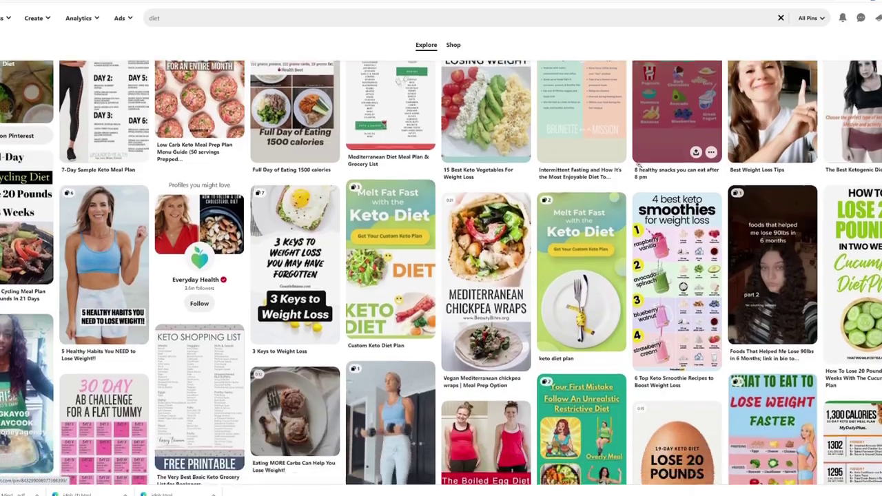